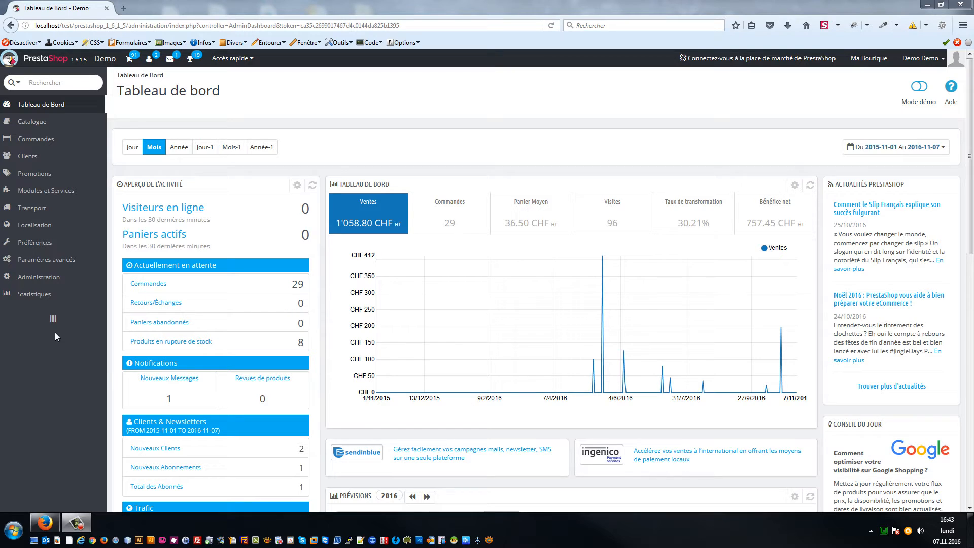
Open the "Commandes et CA" report in the shop's statistics.
{"action": "mouse_move", "coordinate": [50, 299]}
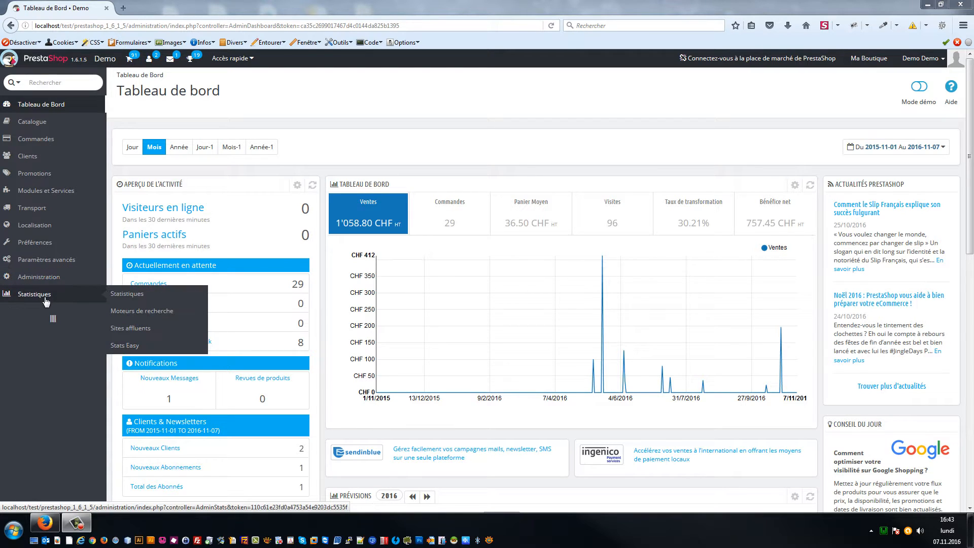
{"action": "left_click", "coordinate": [47, 303]}
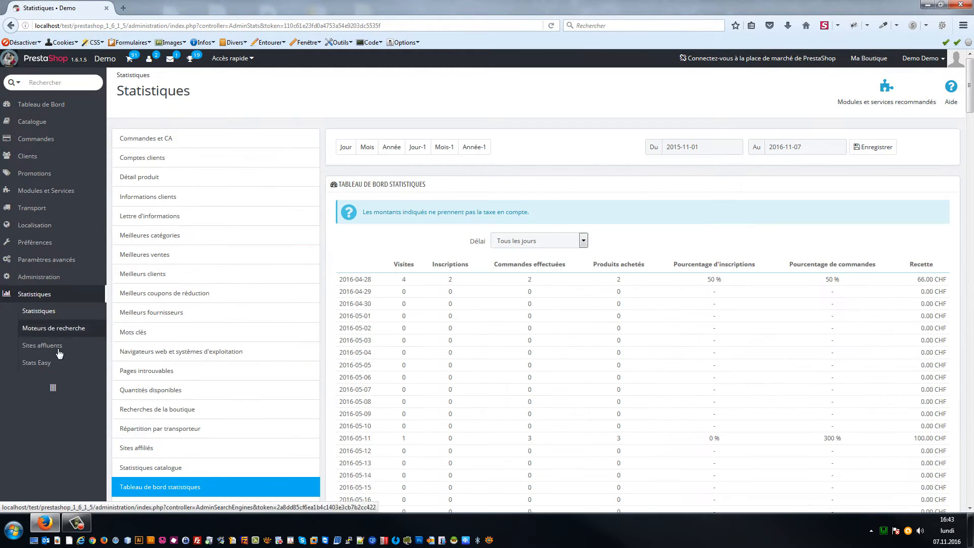
{"action": "left_click", "coordinate": [171, 143]}
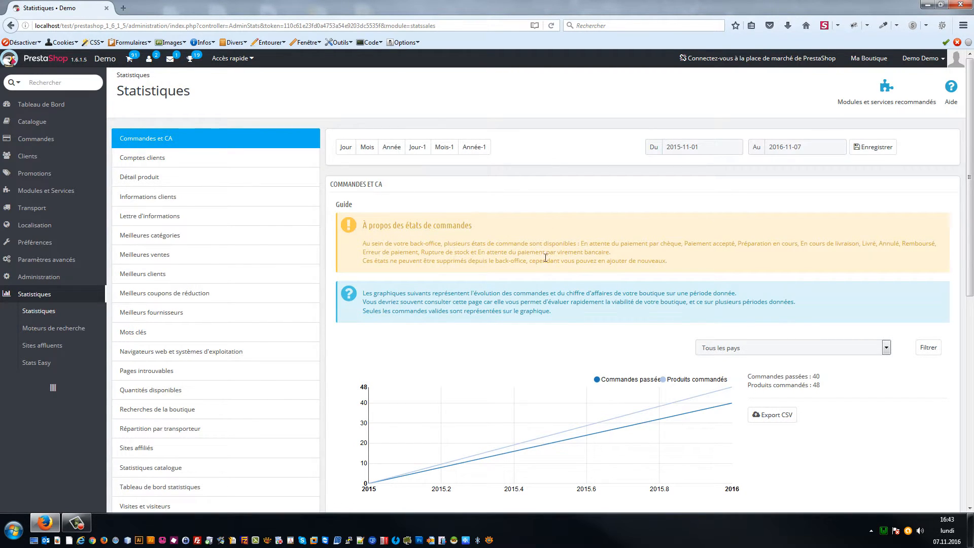
Examine the guide notes, the orders and sales charts, and the order status distribution in the "Commandes et CA" report.
{"action": "scroll", "coordinate": [30, 156], "scroll_direction": "down", "scroll_amount": 5}
{"action": "scroll", "coordinate": [233, 343], "scroll_direction": "up", "scroll_amount": 5}
{"action": "scroll", "coordinate": [759, 320], "scroll_direction": "down", "scroll_amount": 3}
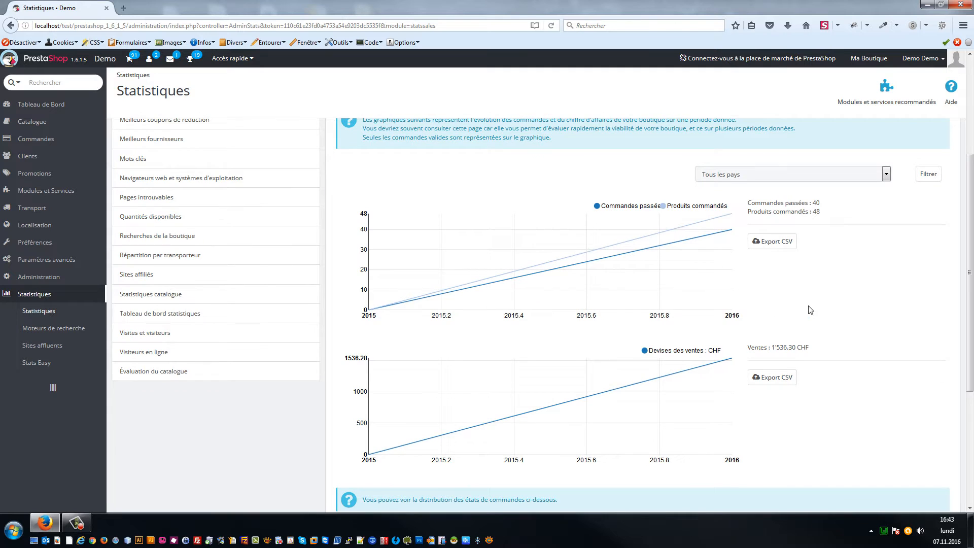
{"action": "scroll", "coordinate": [756, 332], "scroll_direction": "up", "scroll_amount": 3}
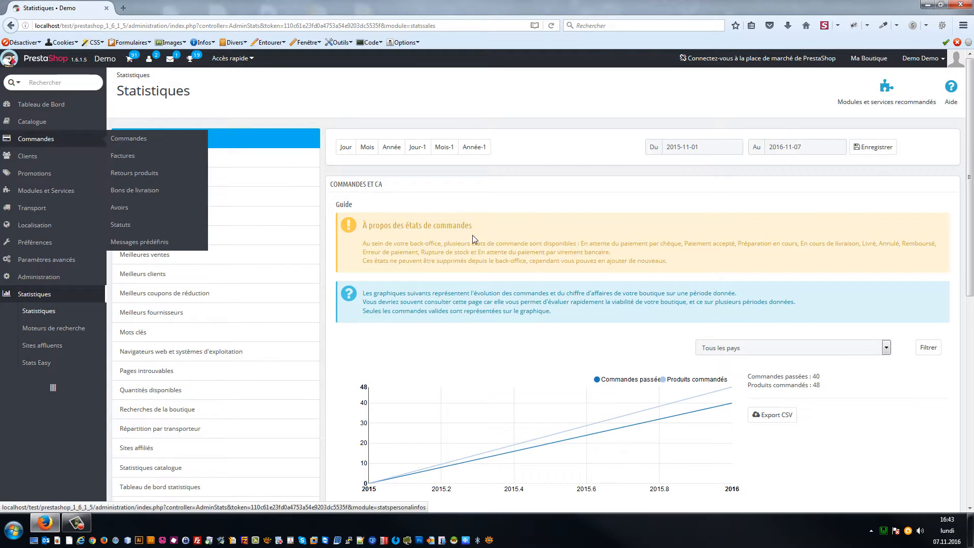
{"action": "scroll", "coordinate": [760, 318], "scroll_direction": "down", "scroll_amount": 3}
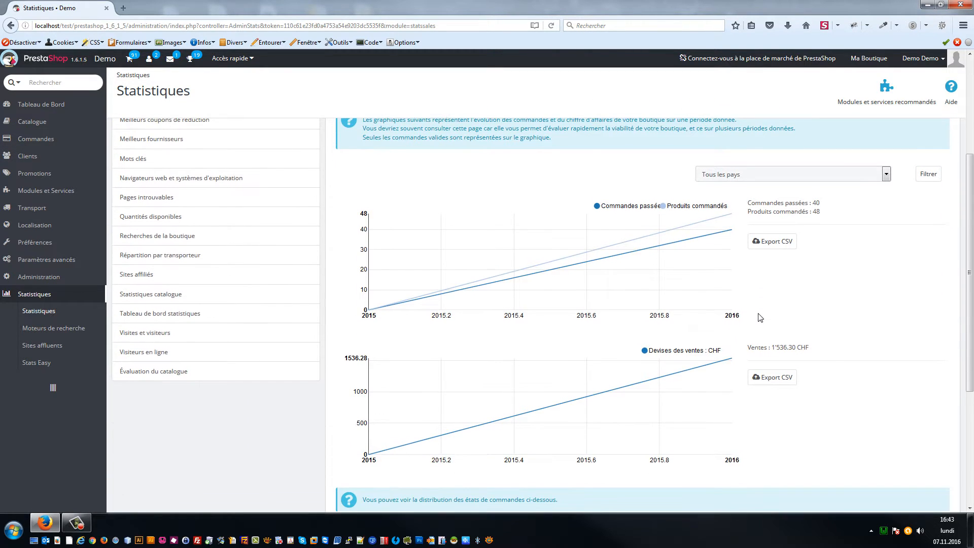
{"action": "scroll", "coordinate": [783, 292], "scroll_direction": "down", "scroll_amount": 2}
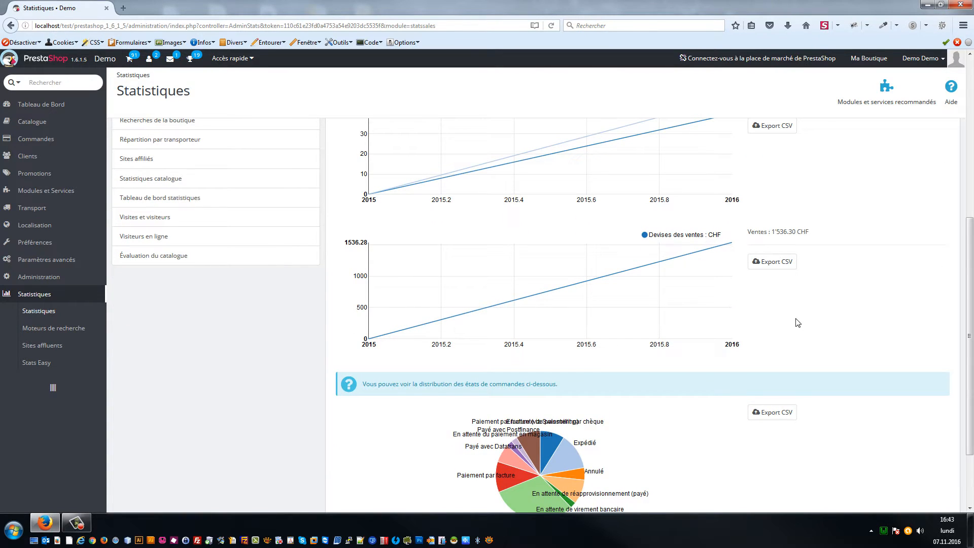
{"action": "scroll", "coordinate": [767, 332], "scroll_direction": "up", "scroll_amount": 6}
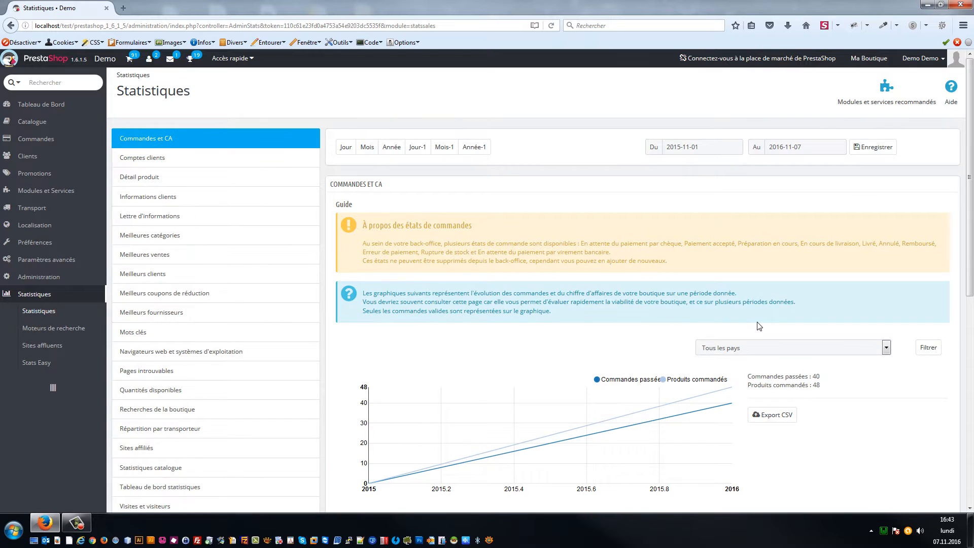
{"action": "scroll", "coordinate": [765, 329], "scroll_direction": "down", "scroll_amount": 6}
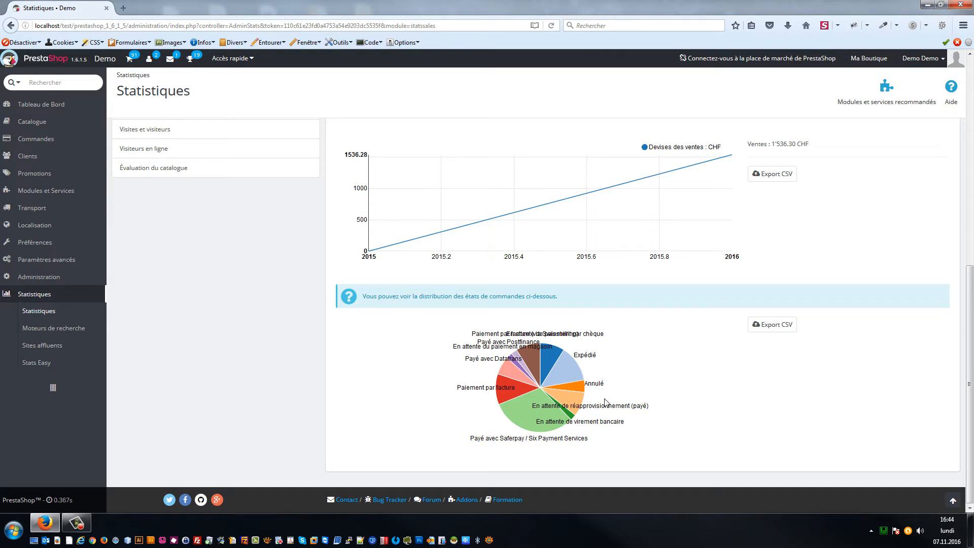
Open the "Comptes clients" report and review its registration figures, guide advice and chart of created accounts.
{"action": "scroll", "coordinate": [609, 393], "scroll_direction": "up", "scroll_amount": 10}
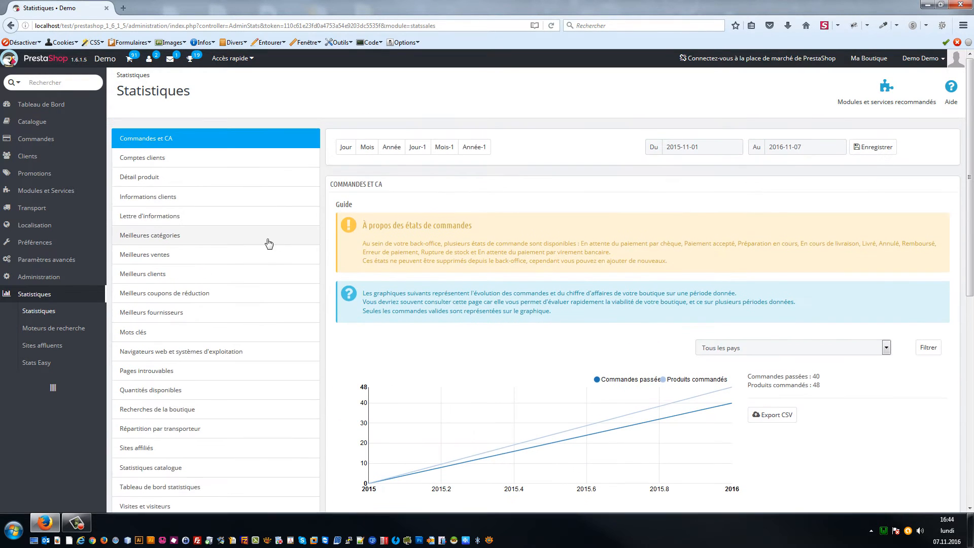
{"action": "left_click", "coordinate": [158, 160]}
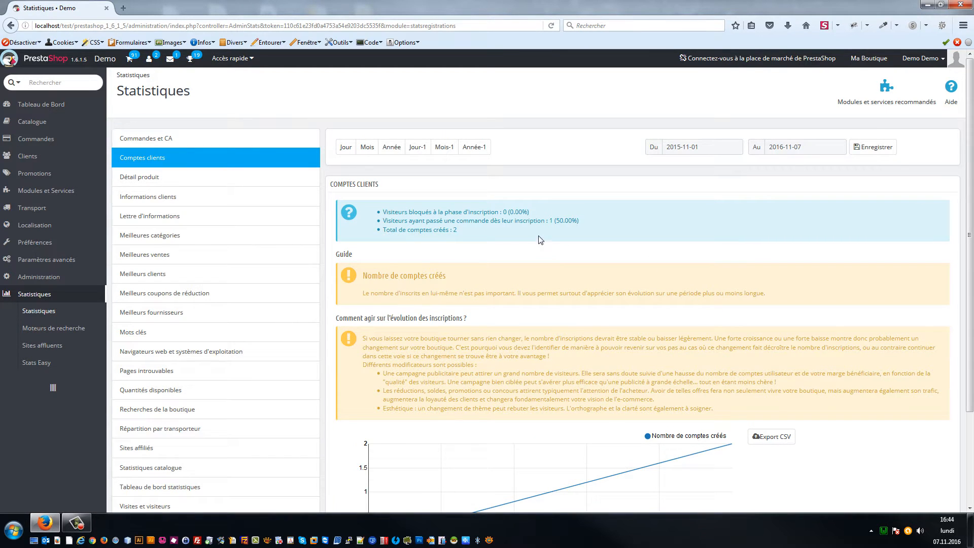
{"action": "scroll", "coordinate": [544, 237], "scroll_direction": "down", "scroll_amount": 4}
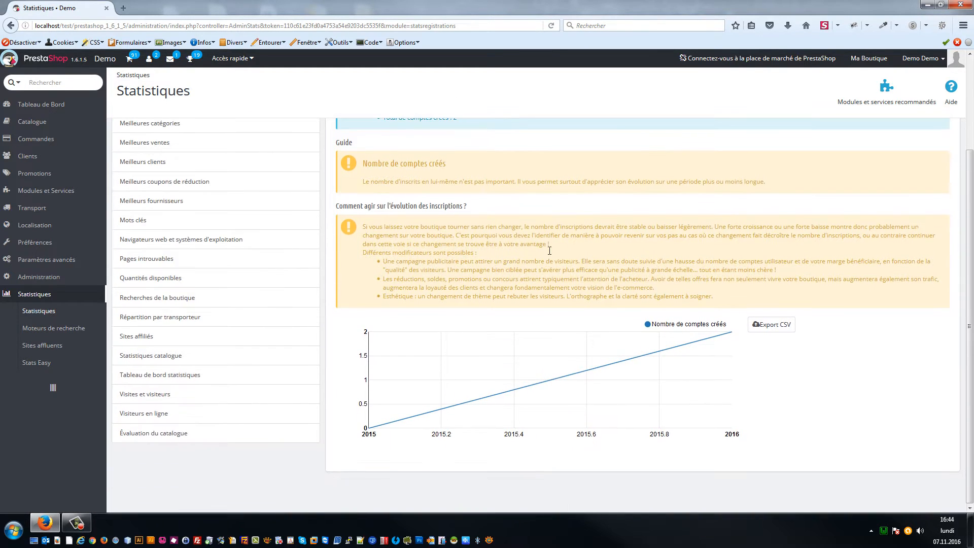
{"action": "scroll", "coordinate": [548, 253], "scroll_direction": "up", "scroll_amount": 4}
{"action": "scroll", "coordinate": [547, 261], "scroll_direction": "down", "scroll_amount": 4}
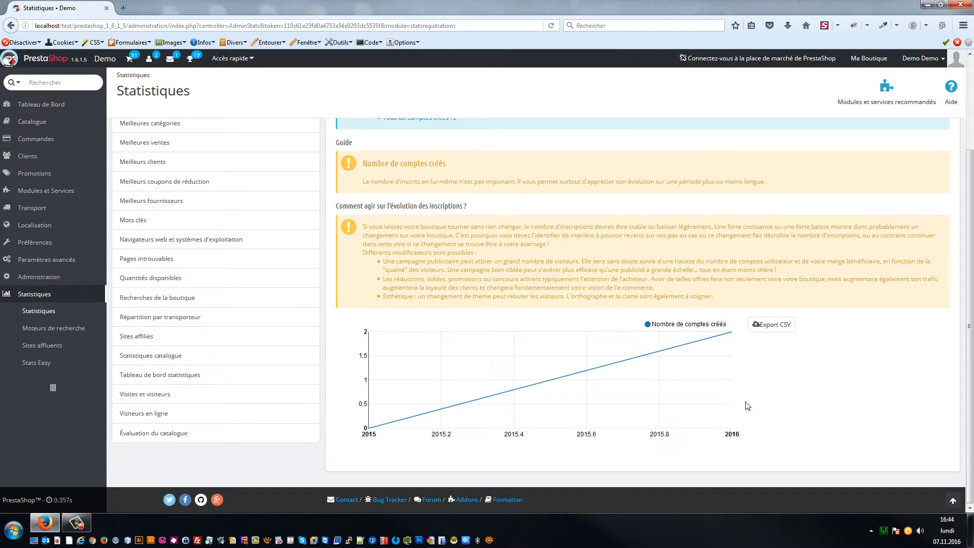
{"action": "scroll", "coordinate": [630, 370], "scroll_direction": "up", "scroll_amount": 3}
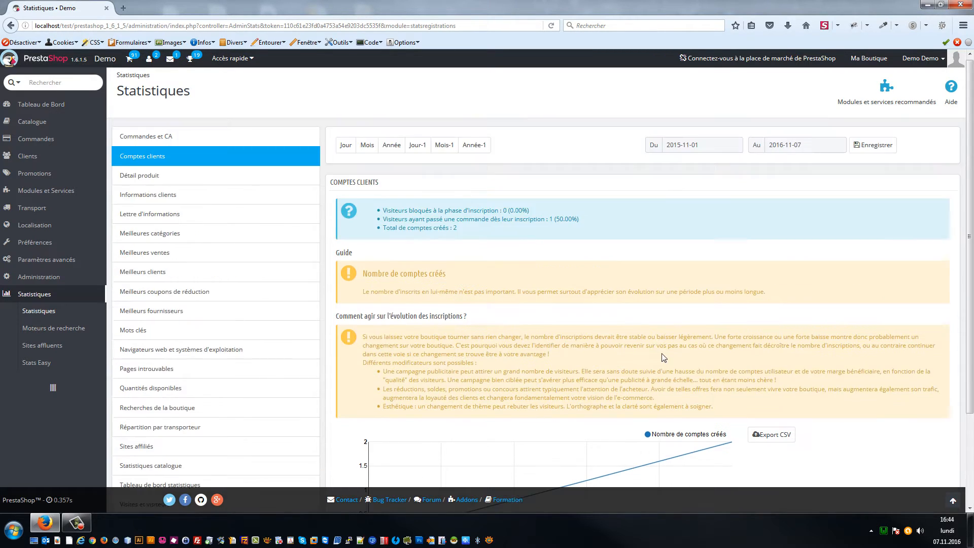
{"action": "scroll", "coordinate": [508, 368], "scroll_direction": "down", "scroll_amount": 3}
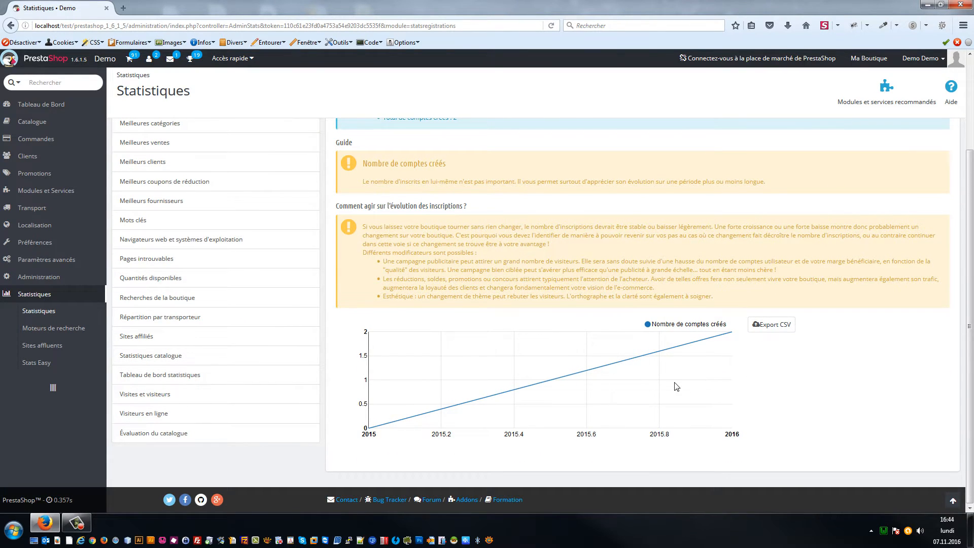
{"action": "scroll", "coordinate": [673, 378], "scroll_direction": "up", "scroll_amount": 3}
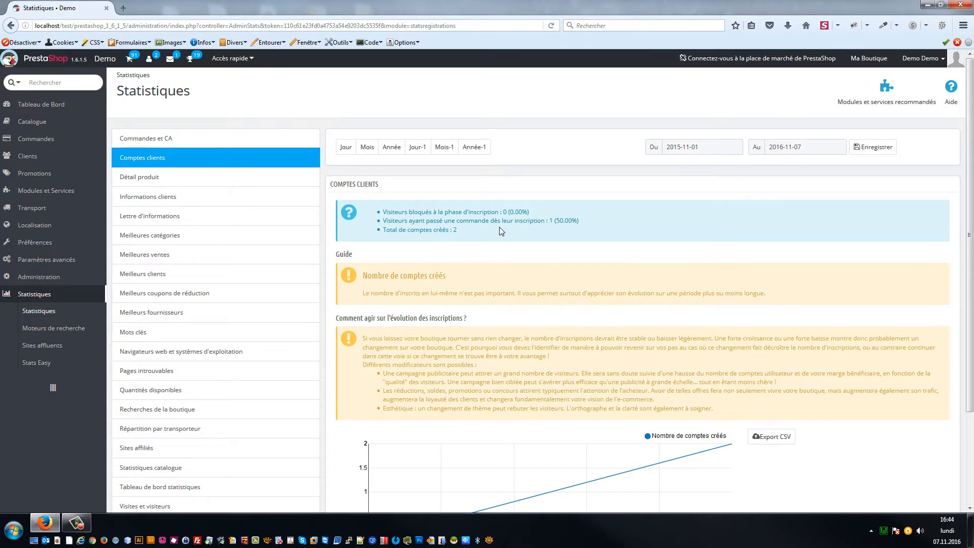
{"action": "scroll", "coordinate": [211, 192], "scroll_direction": "down", "scroll_amount": 3}
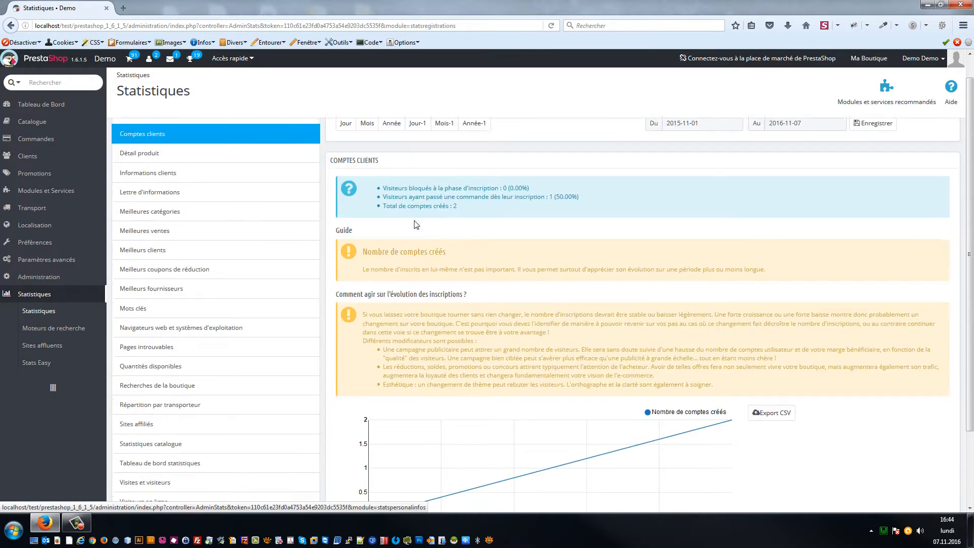
Open the "Détail produit" report and look through the list of available products and their quantities.
{"action": "scroll", "coordinate": [192, 222], "scroll_direction": "up", "scroll_amount": 3}
{"action": "left_click", "coordinate": [158, 177]}
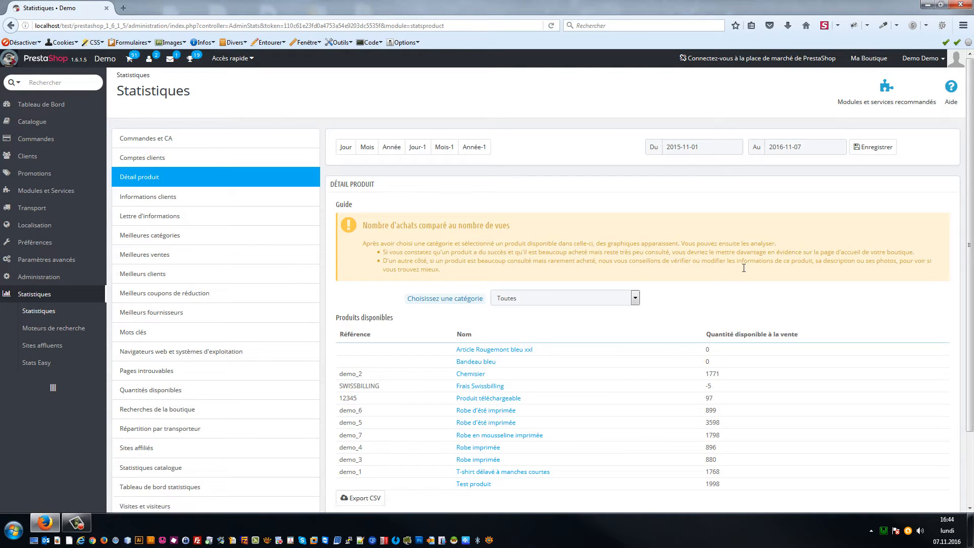
{"action": "scroll", "coordinate": [730, 294], "scroll_direction": "down", "scroll_amount": 3}
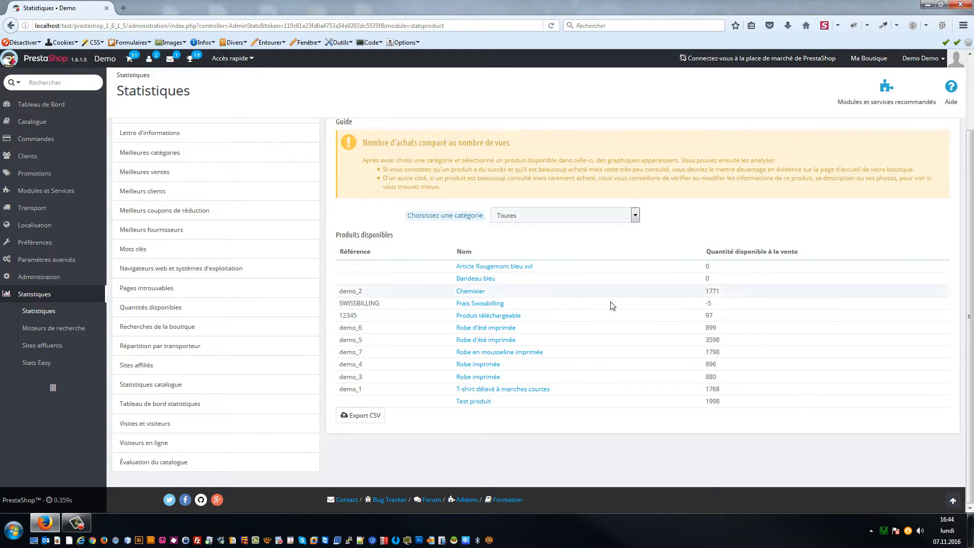
{"action": "scroll", "coordinate": [781, 317], "scroll_direction": "up", "scroll_amount": 3}
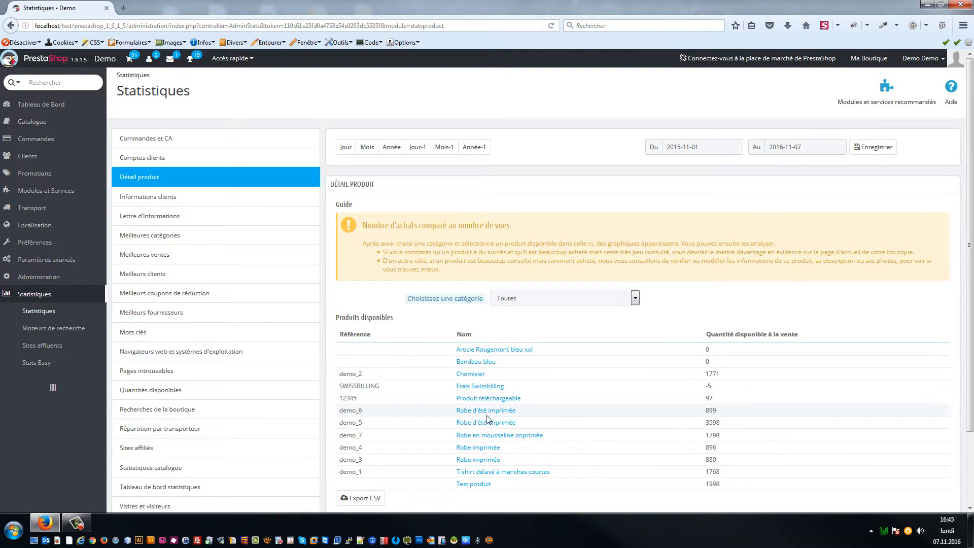
View the statistics of the product "T-shirt délavé à manches courtes", including its popularity chart, sales by attribute and sales list.
{"action": "left_click", "coordinate": [507, 471]}
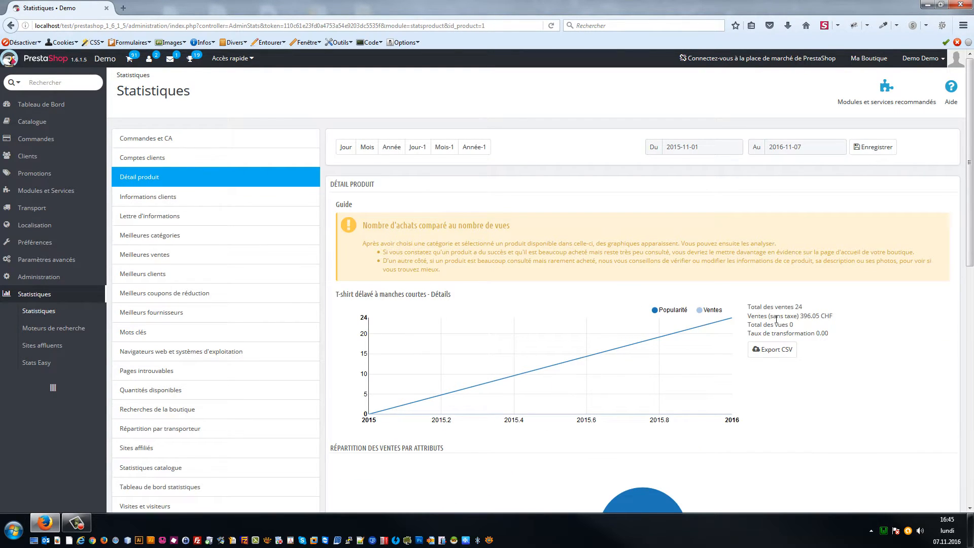
{"action": "scroll", "coordinate": [780, 297], "scroll_direction": "down", "scroll_amount": 2}
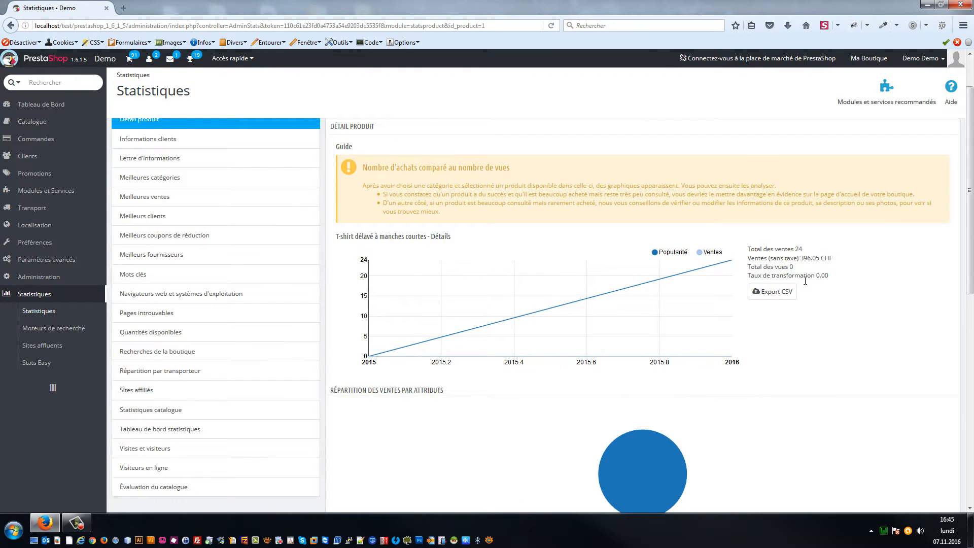
{"action": "scroll", "coordinate": [804, 281], "scroll_direction": "down", "scroll_amount": 10}
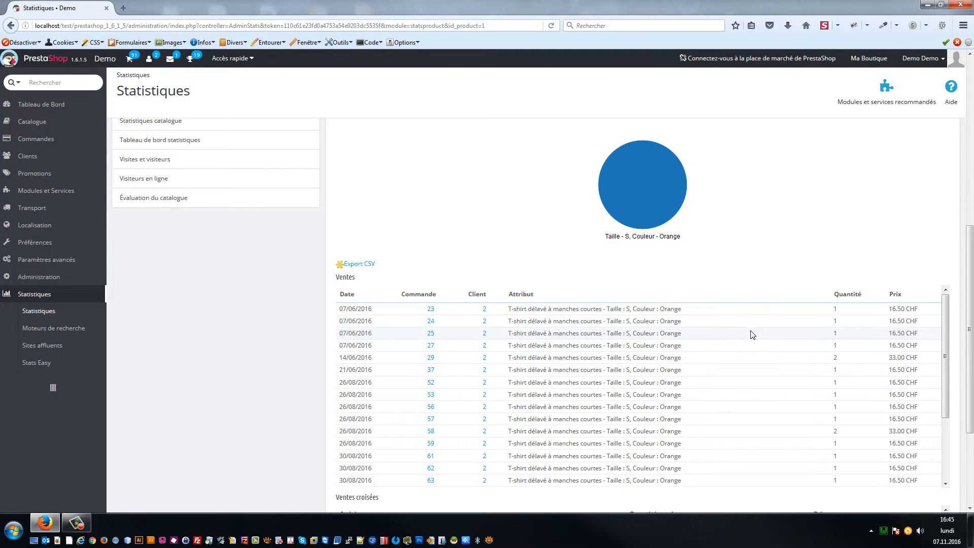
{"action": "scroll", "coordinate": [751, 335], "scroll_direction": "down", "scroll_amount": 1}
{"action": "scroll", "coordinate": [750, 337], "scroll_direction": "up", "scroll_amount": 1}
{"action": "scroll", "coordinate": [497, 314], "scroll_direction": "down", "scroll_amount": 3}
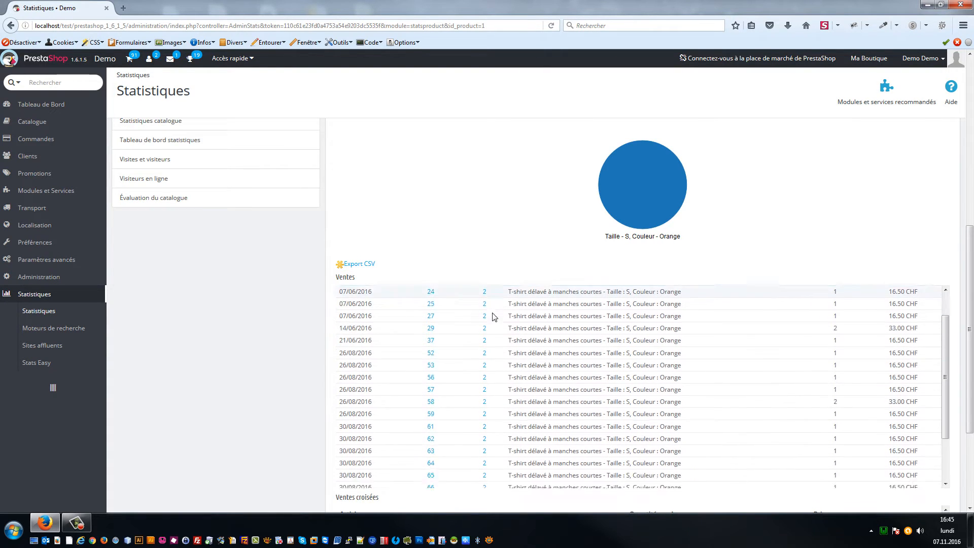
{"action": "scroll", "coordinate": [553, 393], "scroll_direction": "up", "scroll_amount": 9}
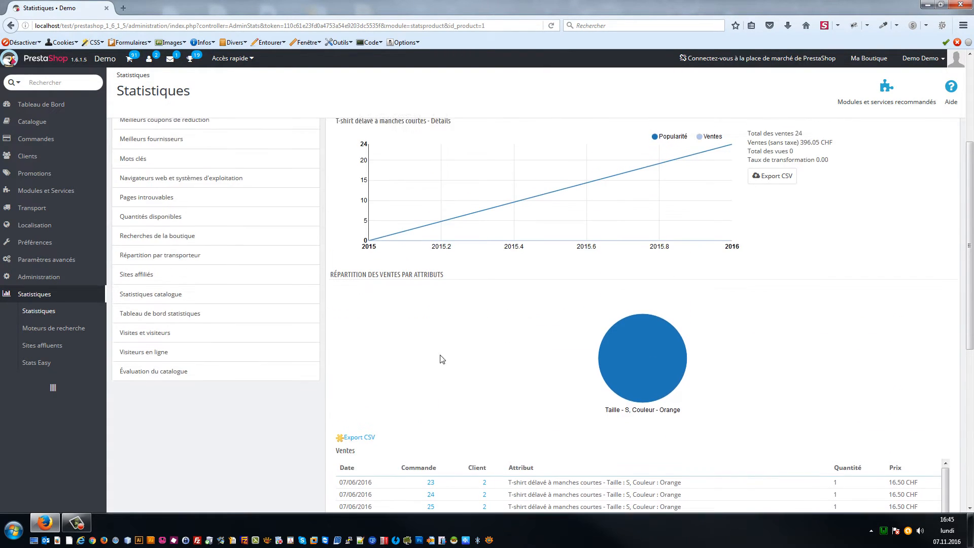
{"action": "scroll", "coordinate": [457, 370], "scroll_direction": "down", "scroll_amount": 6}
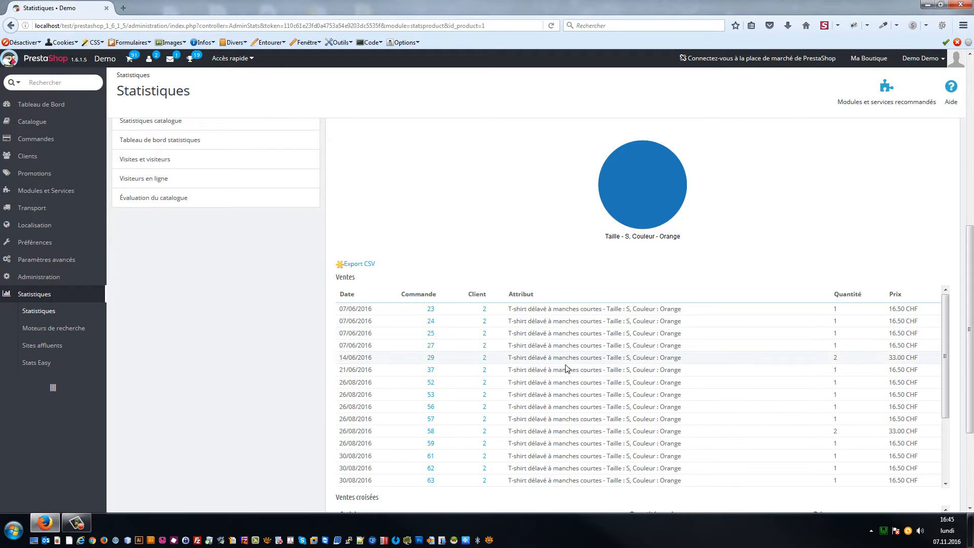
Open the "Informations clients" report and review its guide advice and the first customer distribution charts.
{"action": "scroll", "coordinate": [463, 304], "scroll_direction": "up", "scroll_amount": 6}
{"action": "scroll", "coordinate": [235, 217], "scroll_direction": "up", "scroll_amount": 1}
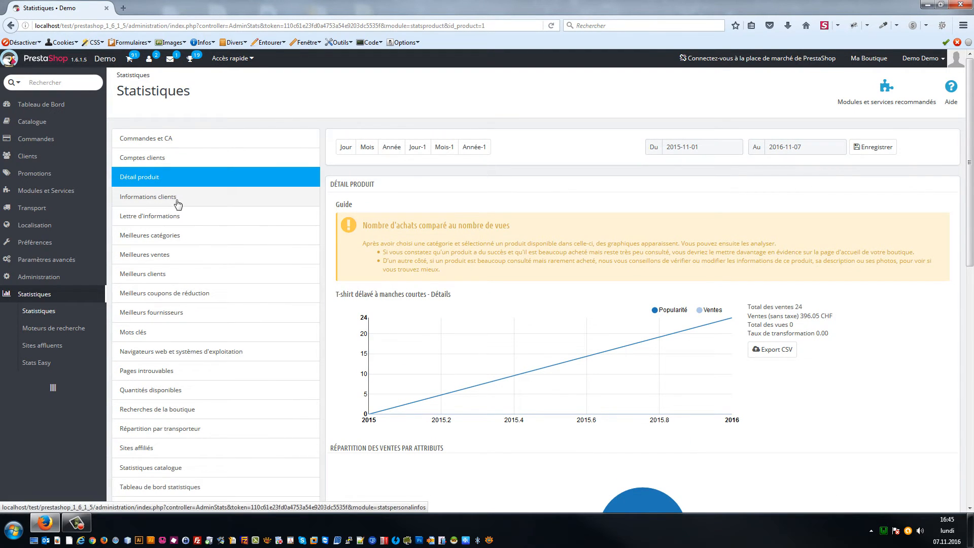
{"action": "left_click", "coordinate": [152, 202]}
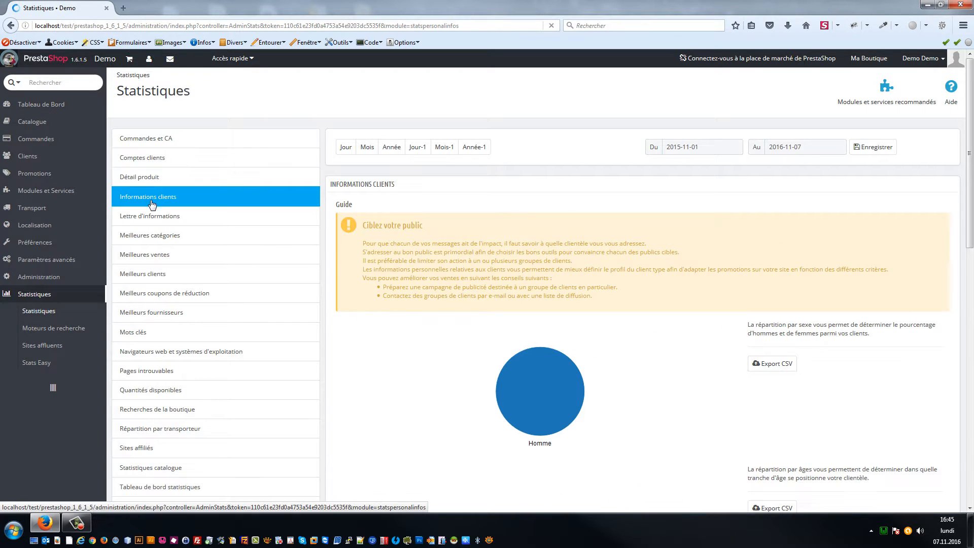
{"action": "scroll", "coordinate": [682, 266], "scroll_direction": "down", "scroll_amount": 3}
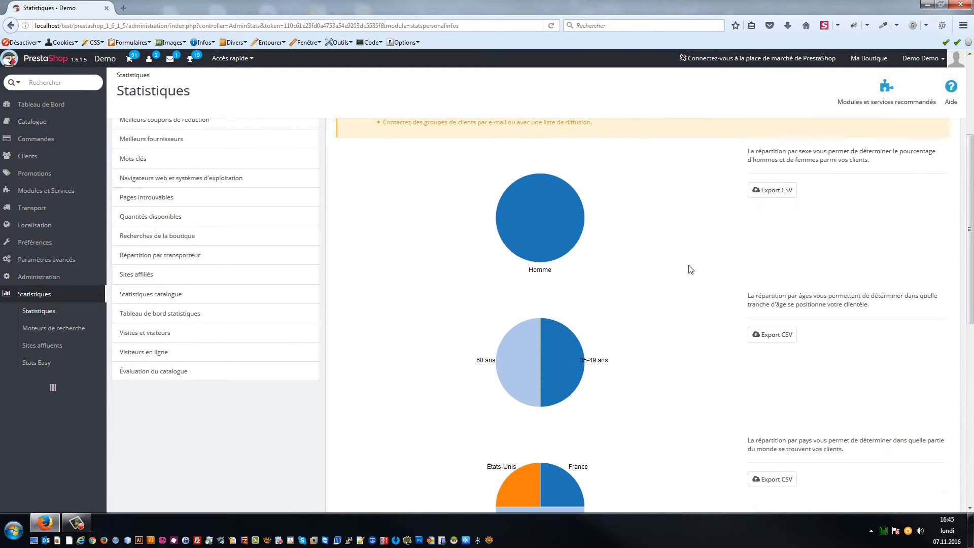
{"action": "scroll", "coordinate": [688, 274], "scroll_direction": "up", "scroll_amount": 3}
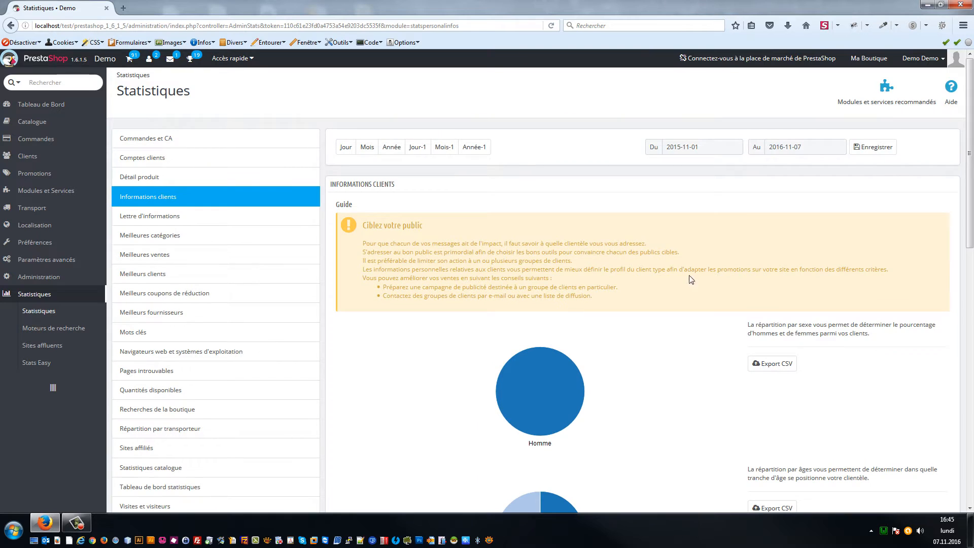
{"action": "scroll", "coordinate": [700, 282], "scroll_direction": "down", "scroll_amount": 2}
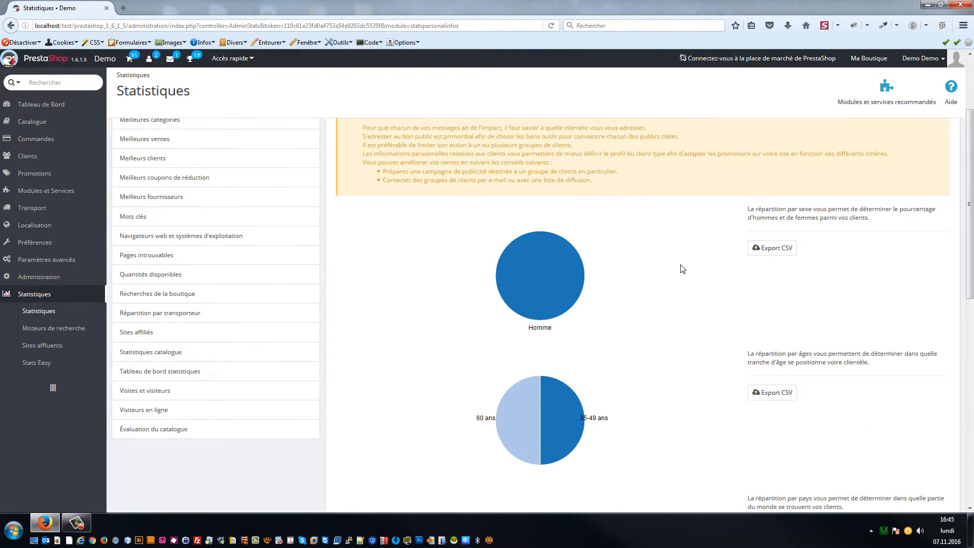
{"action": "scroll", "coordinate": [682, 269], "scroll_direction": "up", "scroll_amount": 2}
{"action": "scroll", "coordinate": [654, 284], "scroll_direction": "down", "scroll_amount": 2}
{"action": "scroll", "coordinate": [627, 313], "scroll_direction": "down", "scroll_amount": 3}
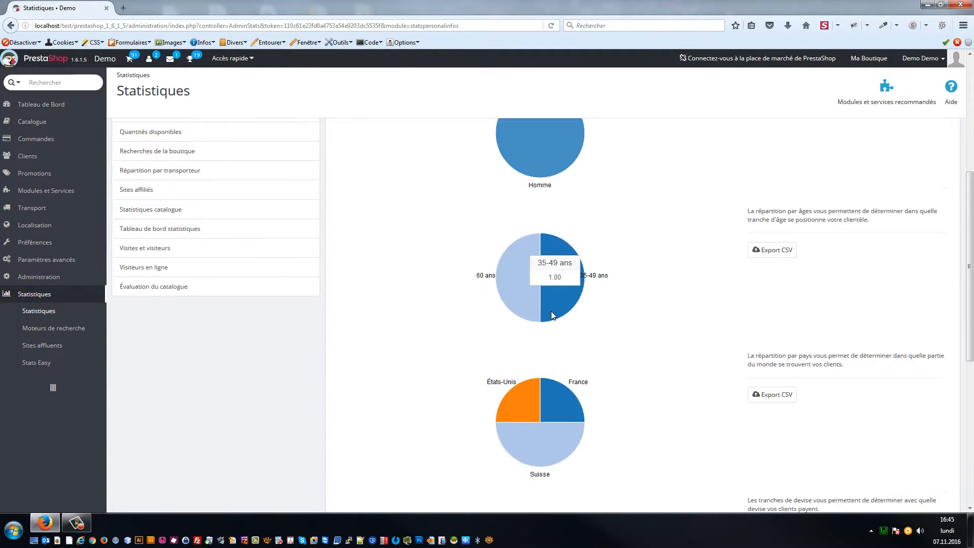
{"action": "scroll", "coordinate": [622, 284], "scroll_direction": "up", "scroll_amount": 2}
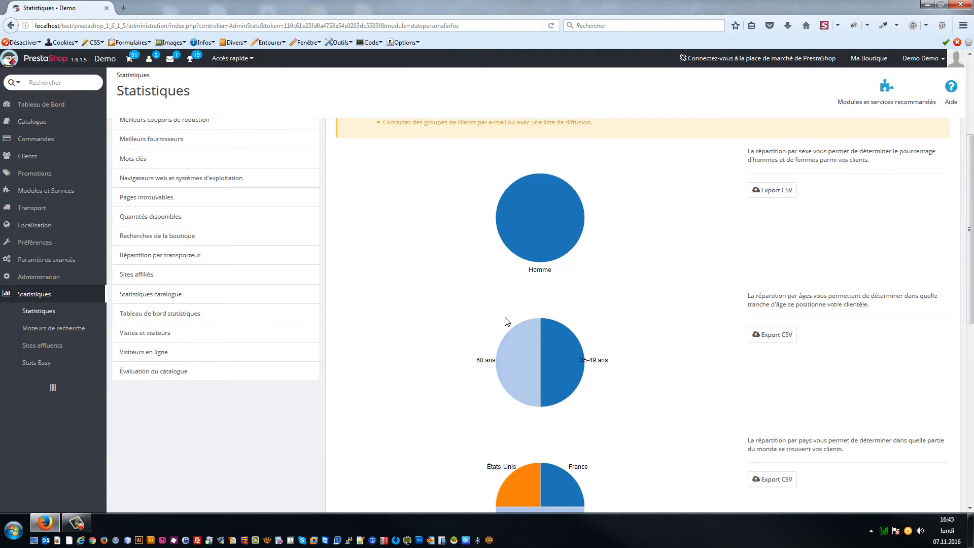
Examine the customer distribution charts by gender, age, country, currency and language one by one.
{"action": "mouse_move", "coordinate": [552, 245]}
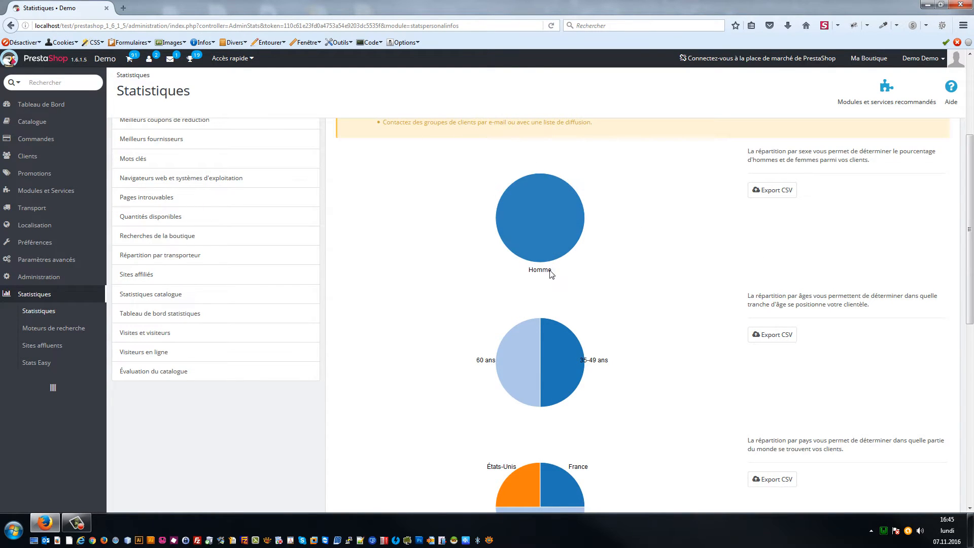
{"action": "mouse_move", "coordinate": [502, 374]}
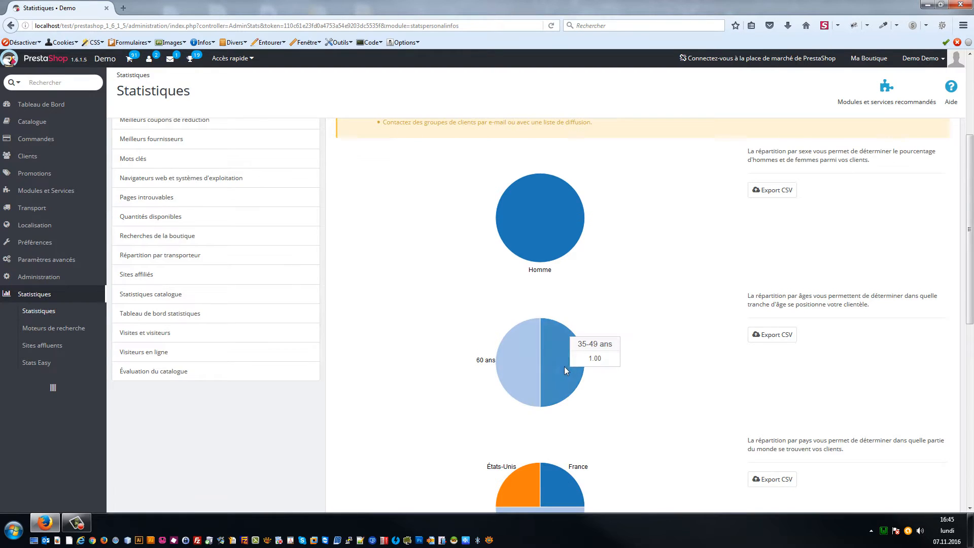
{"action": "scroll", "coordinate": [567, 364], "scroll_direction": "down", "scroll_amount": 1}
{"action": "scroll", "coordinate": [592, 369], "scroll_direction": "down", "scroll_amount": 1}
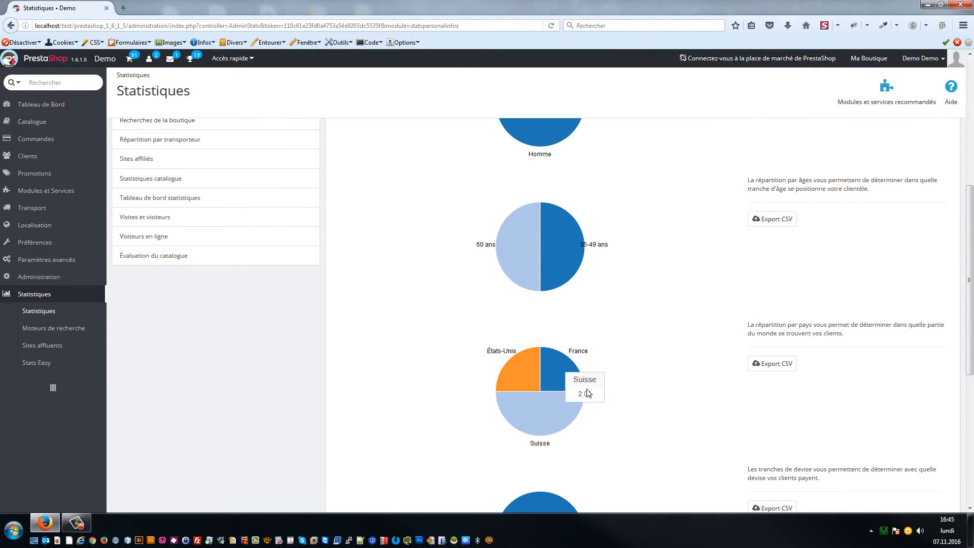
{"action": "scroll", "coordinate": [527, 369], "scroll_direction": "down", "scroll_amount": 1}
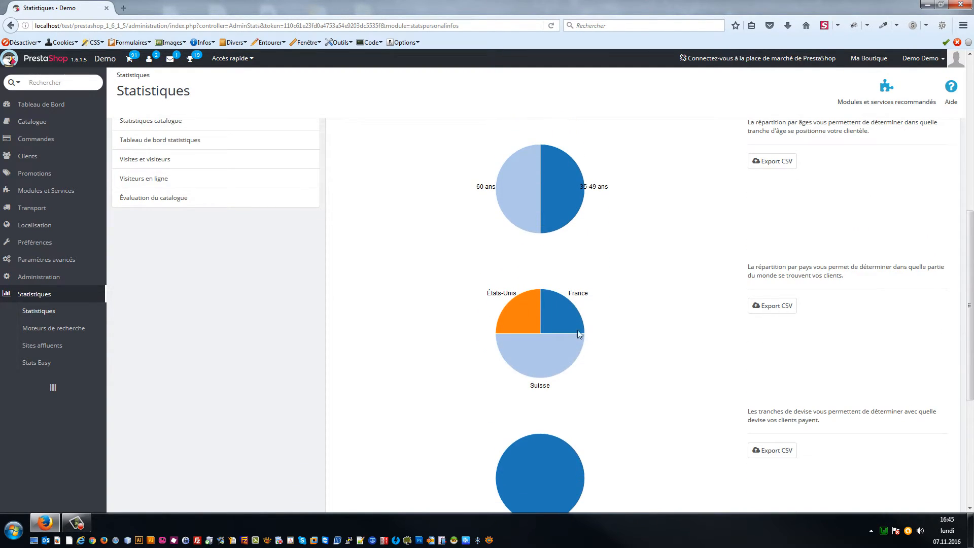
{"action": "scroll", "coordinate": [600, 368], "scroll_direction": "down", "scroll_amount": 3}
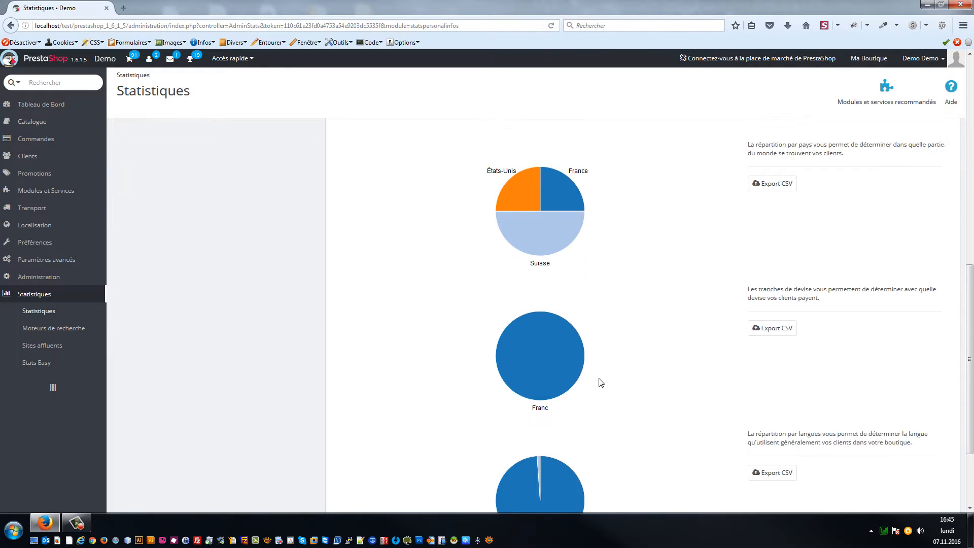
{"action": "mouse_move", "coordinate": [518, 324]}
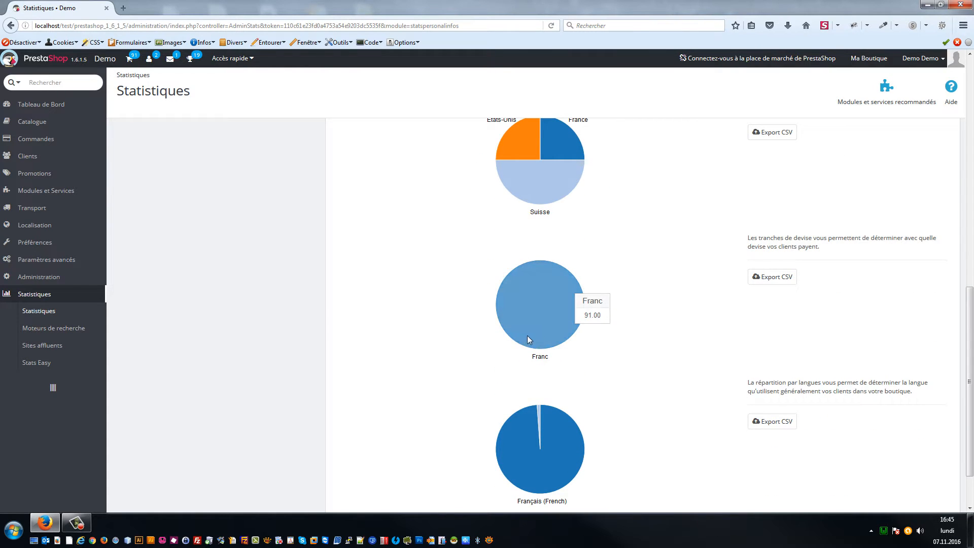
{"action": "scroll", "coordinate": [538, 335], "scroll_direction": "down", "scroll_amount": 1}
{"action": "scroll", "coordinate": [580, 384], "scroll_direction": "up", "scroll_amount": 6}
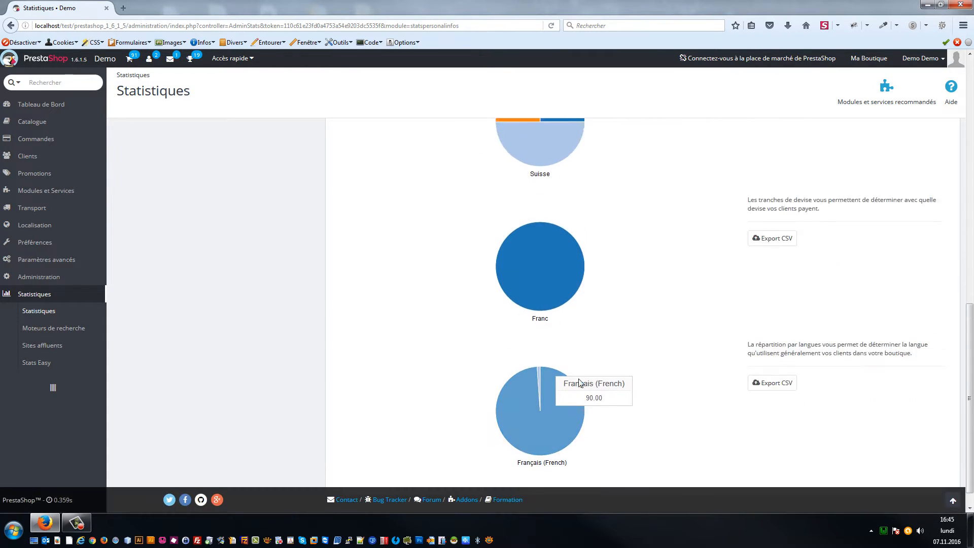
Go over the whole customer information report again, comparing its distribution charts with the guide's targeting advice.
{"action": "scroll", "coordinate": [652, 319], "scroll_direction": "up", "scroll_amount": 4}
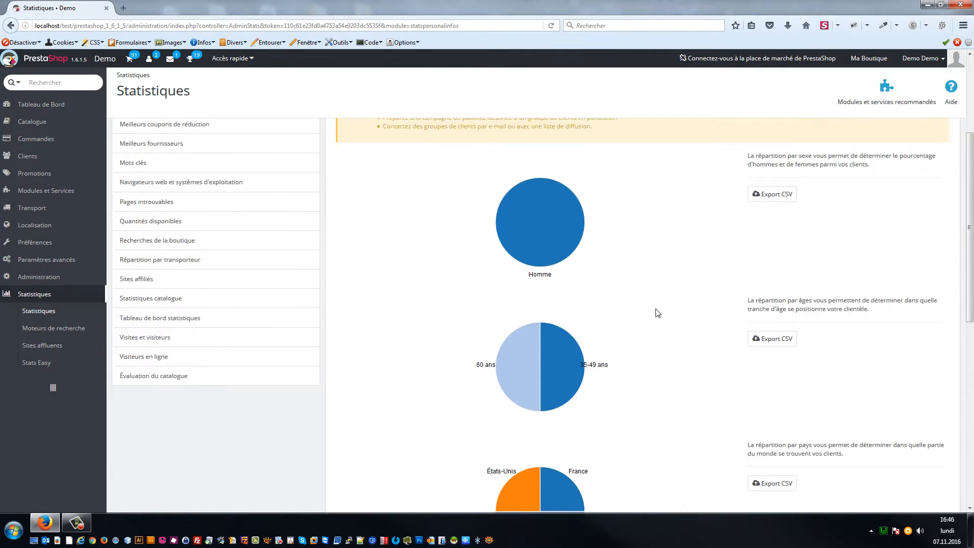
{"action": "scroll", "coordinate": [654, 349], "scroll_direction": "down", "scroll_amount": 3}
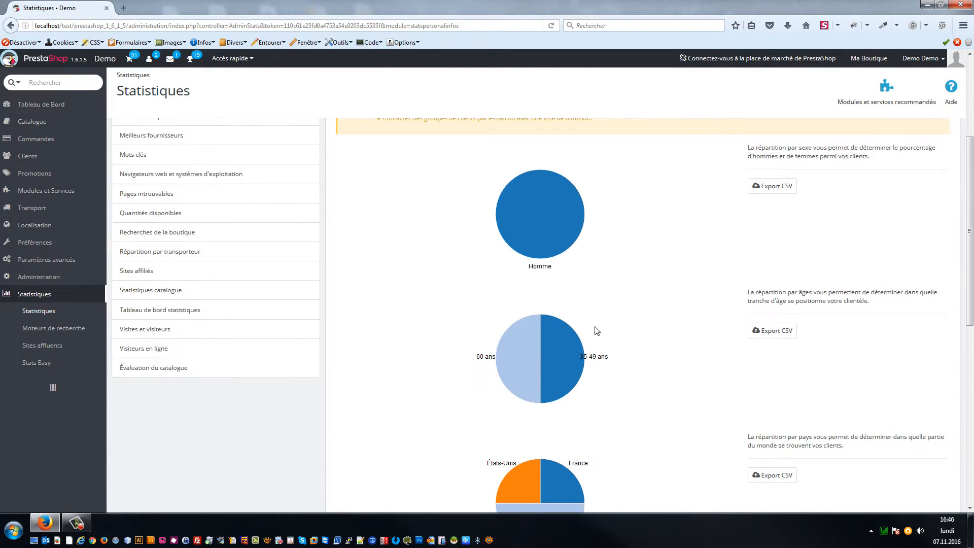
{"action": "scroll", "coordinate": [587, 350], "scroll_direction": "up", "scroll_amount": 2}
{"action": "scroll", "coordinate": [635, 363], "scroll_direction": "down", "scroll_amount": 3}
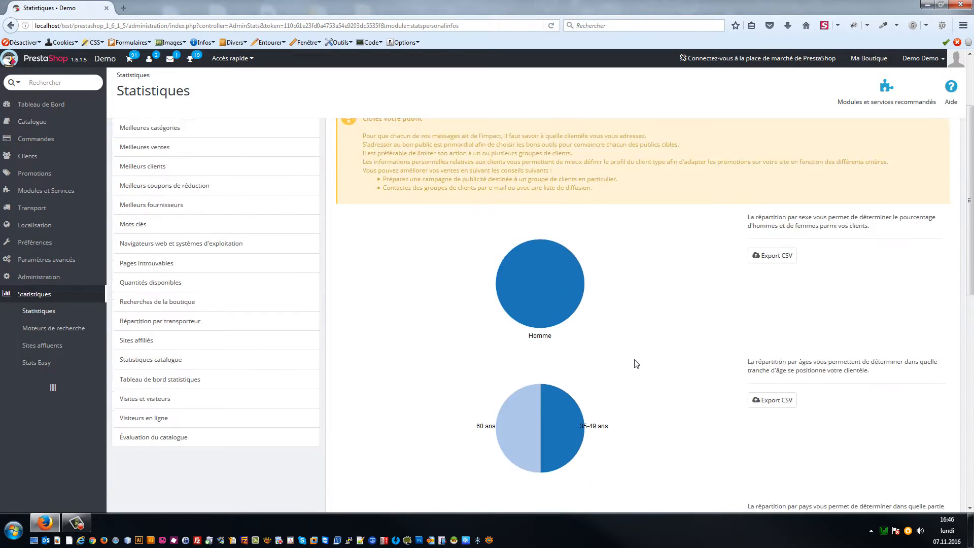
{"action": "scroll", "coordinate": [631, 353], "scroll_direction": "down", "scroll_amount": 1}
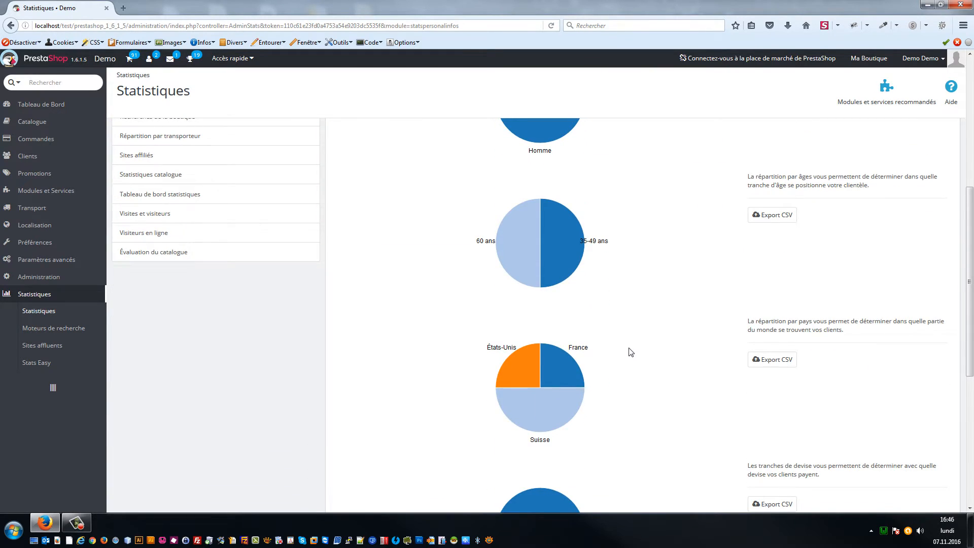
{"action": "scroll", "coordinate": [629, 353], "scroll_direction": "down", "scroll_amount": 3}
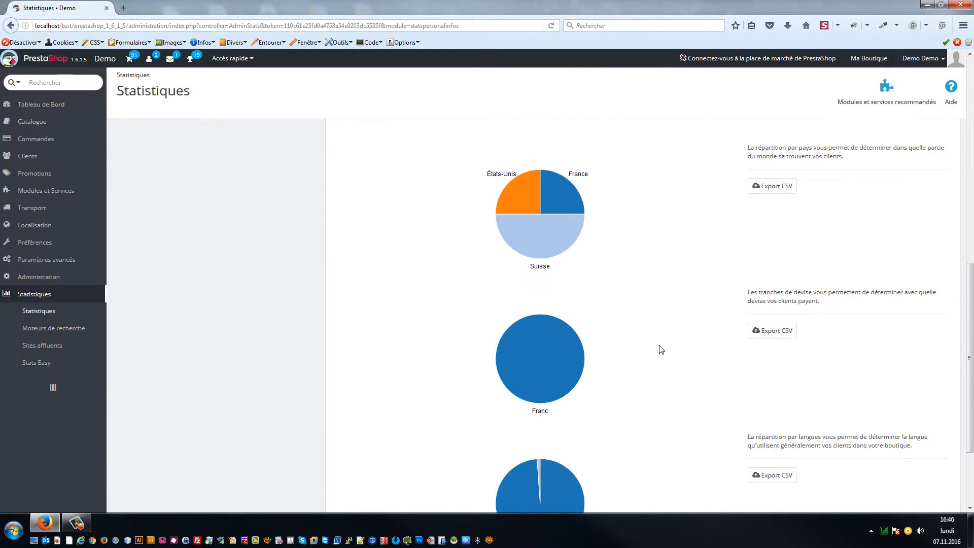
{"action": "scroll", "coordinate": [657, 347], "scroll_direction": "down", "scroll_amount": 3}
{"action": "scroll", "coordinate": [640, 356], "scroll_direction": "up", "scroll_amount": 3}
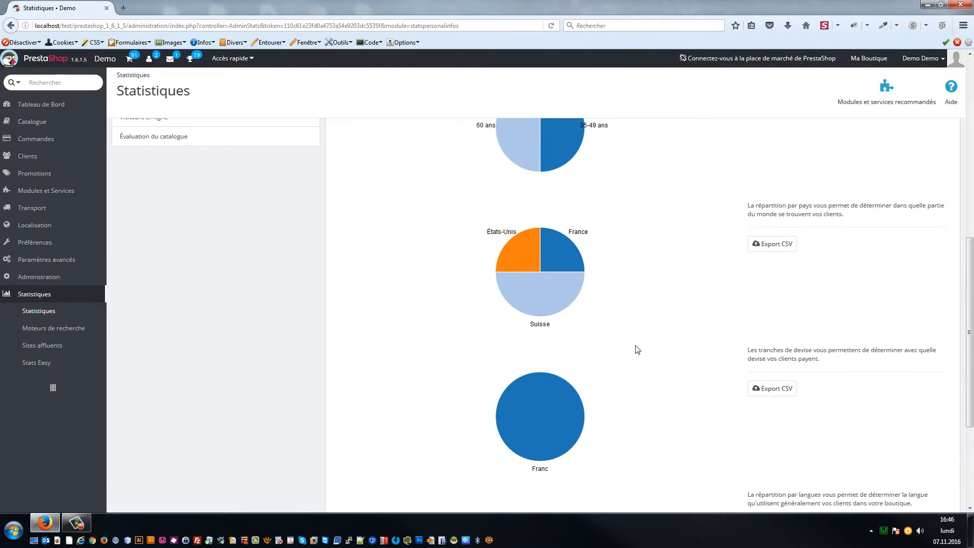
{"action": "scroll", "coordinate": [637, 345], "scroll_direction": "up", "scroll_amount": 2}
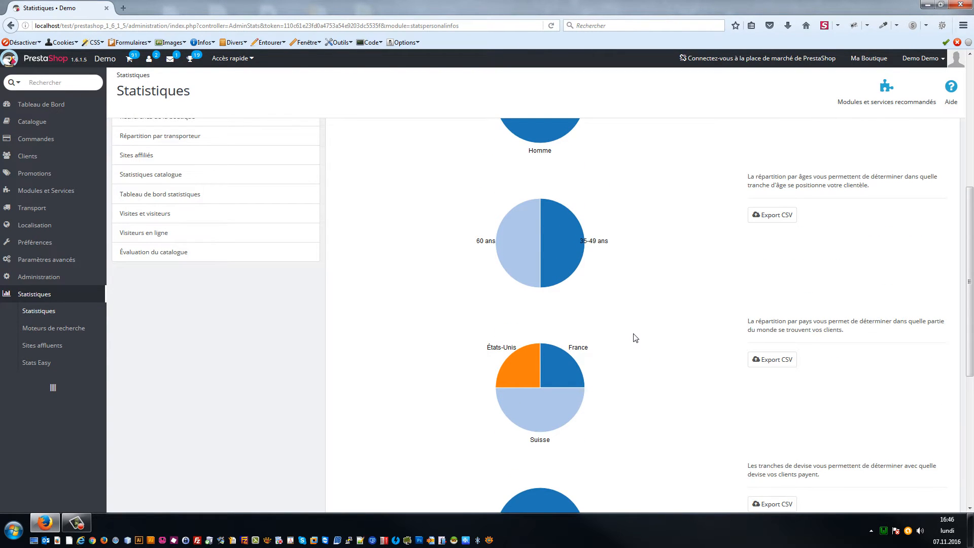
{"action": "scroll", "coordinate": [634, 337], "scroll_direction": "up", "scroll_amount": 5}
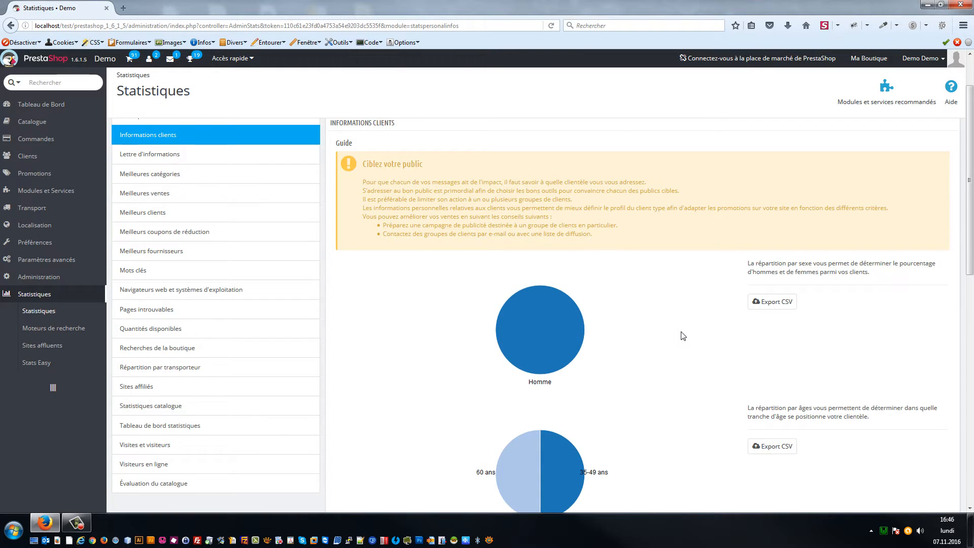
{"action": "scroll", "coordinate": [680, 338], "scroll_direction": "down", "scroll_amount": 5}
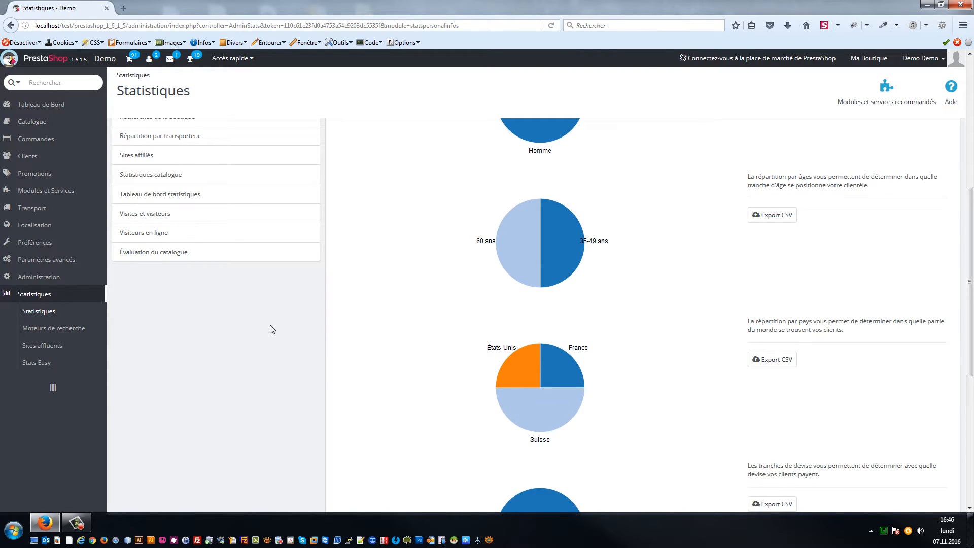
{"action": "scroll", "coordinate": [446, 294], "scroll_direction": "up", "scroll_amount": 6}
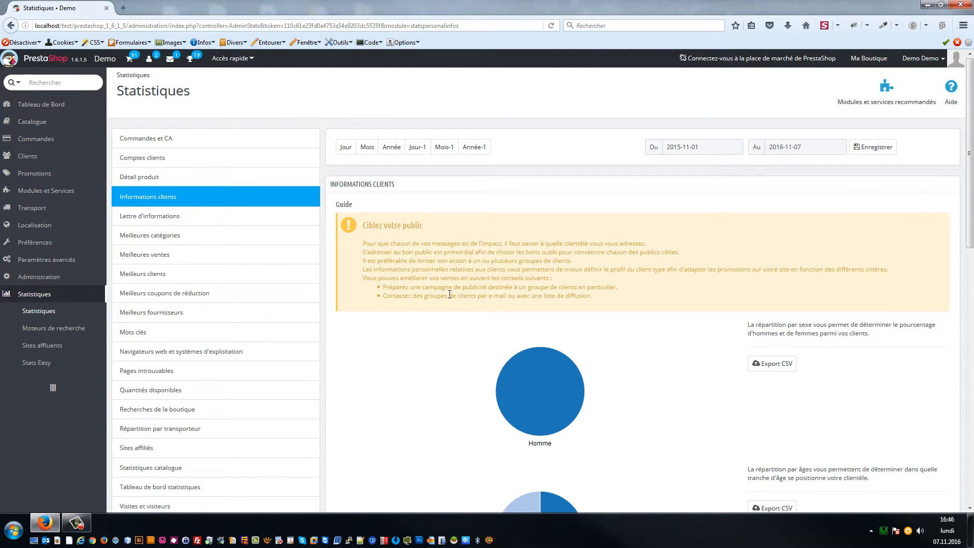
Open the "Lettre d'informations" report and review its newsletter chart and sign-up figures by source.
{"action": "left_click", "coordinate": [174, 222]}
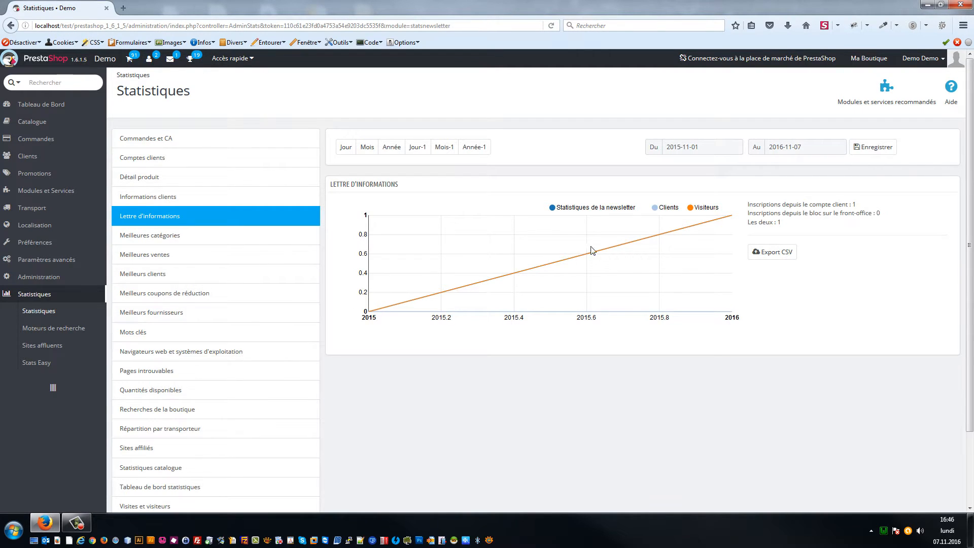
{"action": "left_click_drag", "start_coordinate": [753, 205], "coordinate": [881, 210]}
{"action": "left_click", "coordinate": [785, 215]}
{"action": "left_click", "coordinate": [881, 211]}
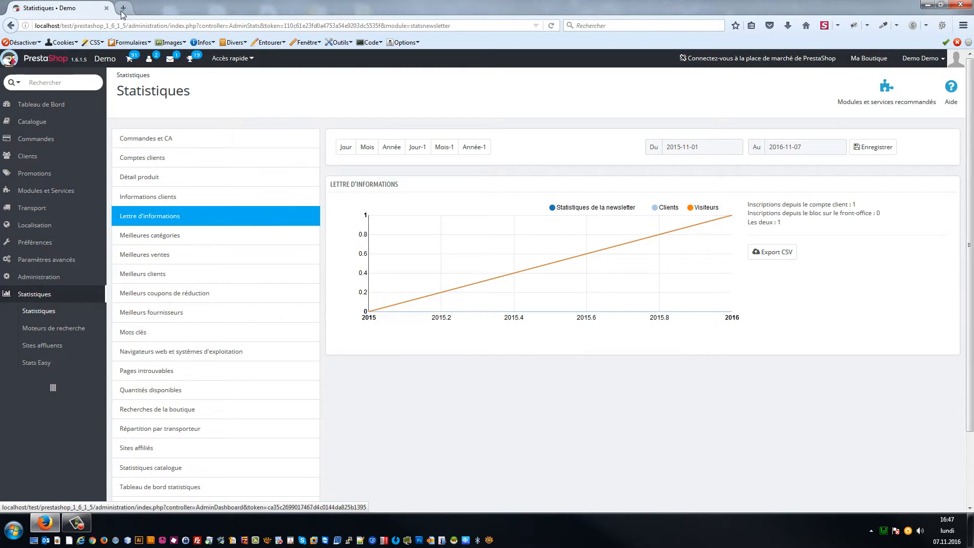
Search the web for "popup newsletter prestashop" in a new browser tab.
{"action": "key", "text": "ctrl+t"}
{"action": "left_click", "coordinate": [588, 29]}
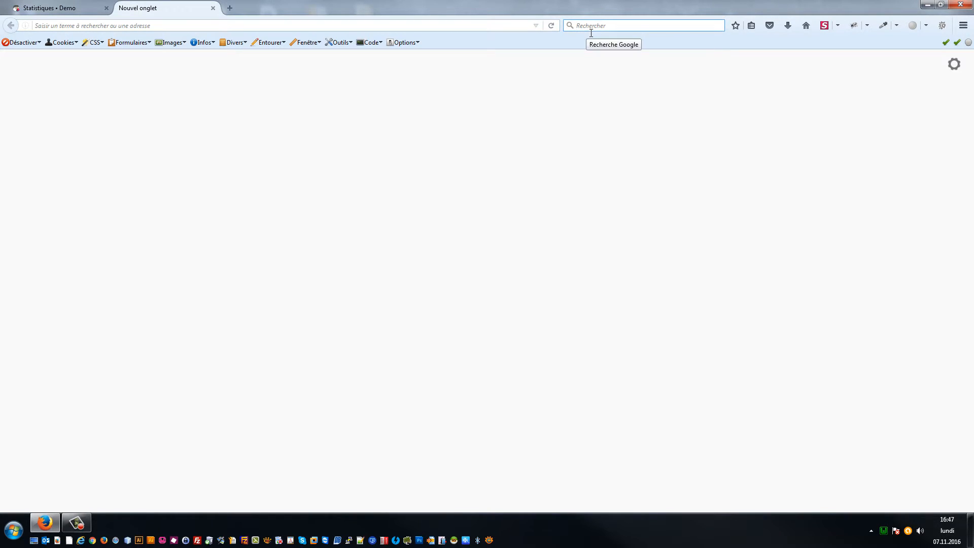
{"action": "type", "text": "popup newsl"}
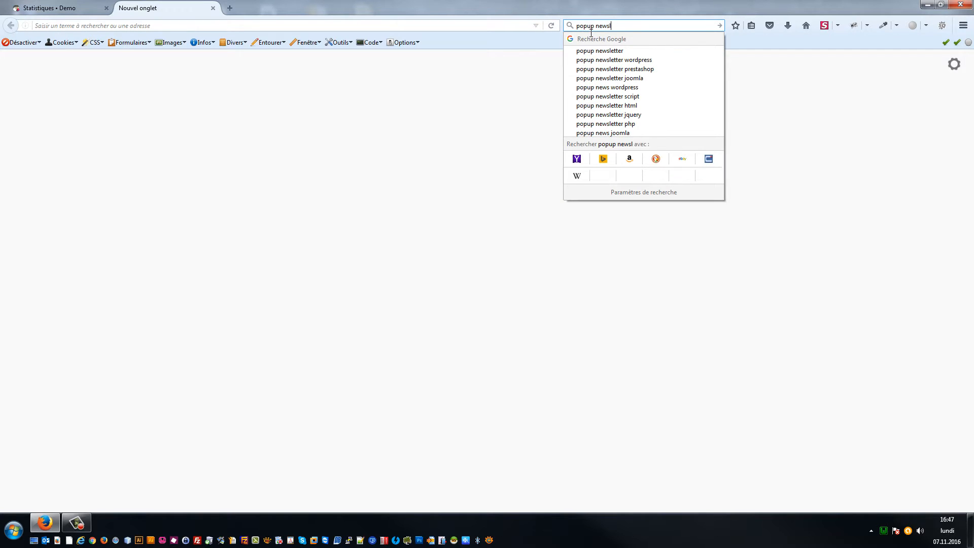
{"action": "type", "text": "etter prest"}
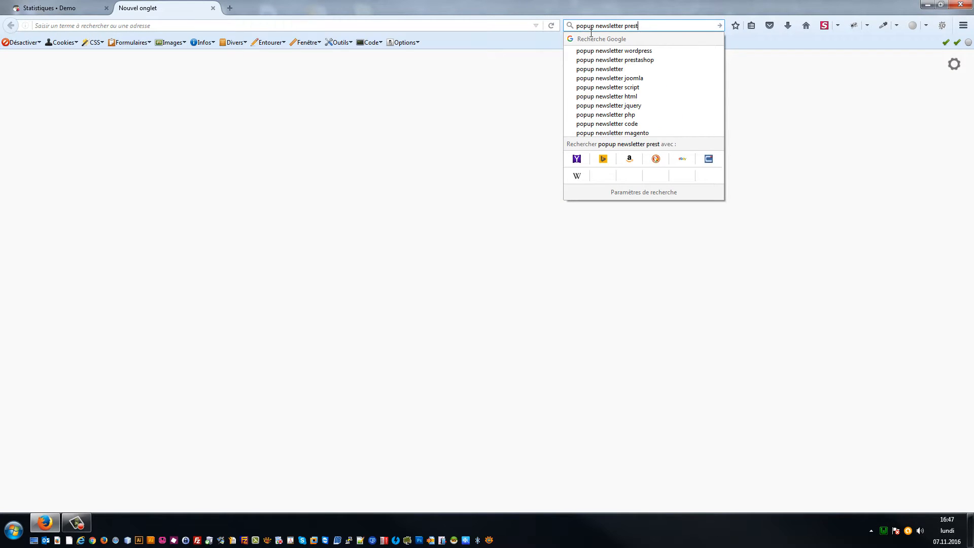
{"action": "type", "text": "ashop"}
{"action": "key", "text": "Return"}
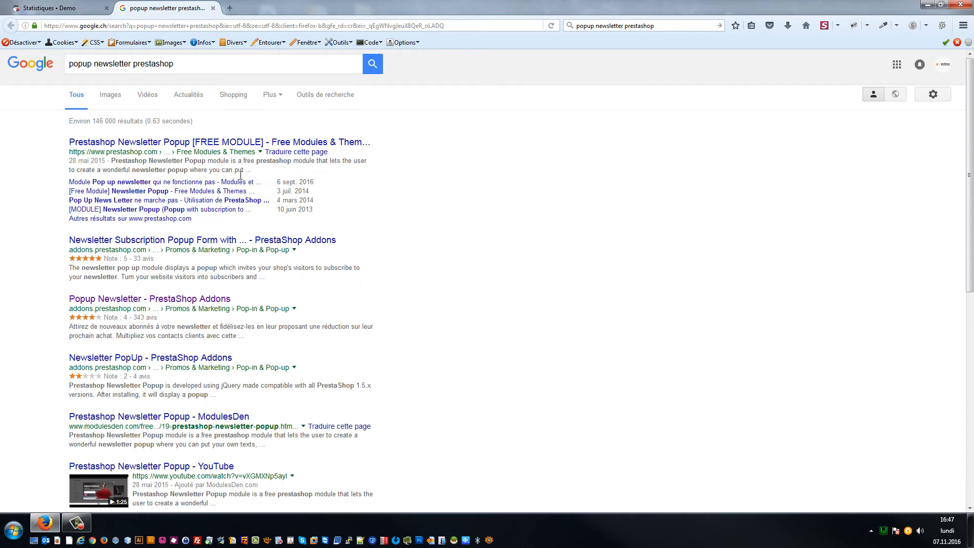
Open the "Popup Newsletter - PrestaShop Addons" result in a separate tab and view the module's page.
{"action": "right_click", "coordinate": [131, 299]}
{"action": "left_click", "coordinate": [157, 305]}
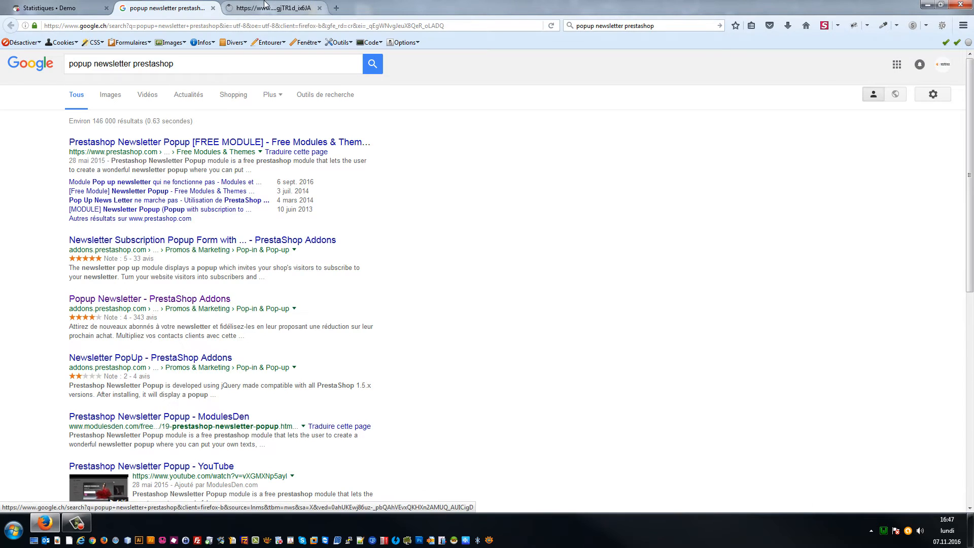
{"action": "left_click", "coordinate": [262, 8]}
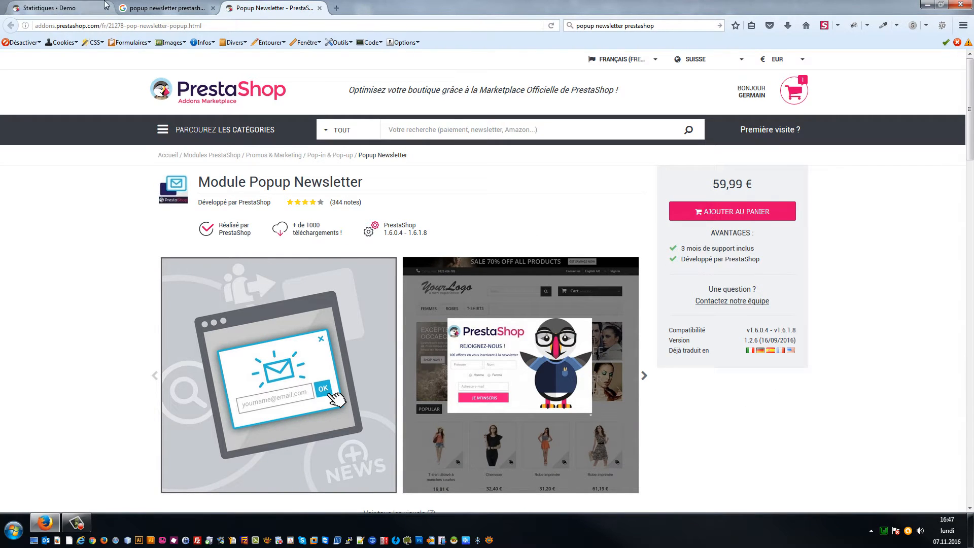
Return to the "Lettre d'informations" statistics and reread the sign-ups from customer accounts and the front-office block.
{"action": "key", "text": "ctrl+Tab"}
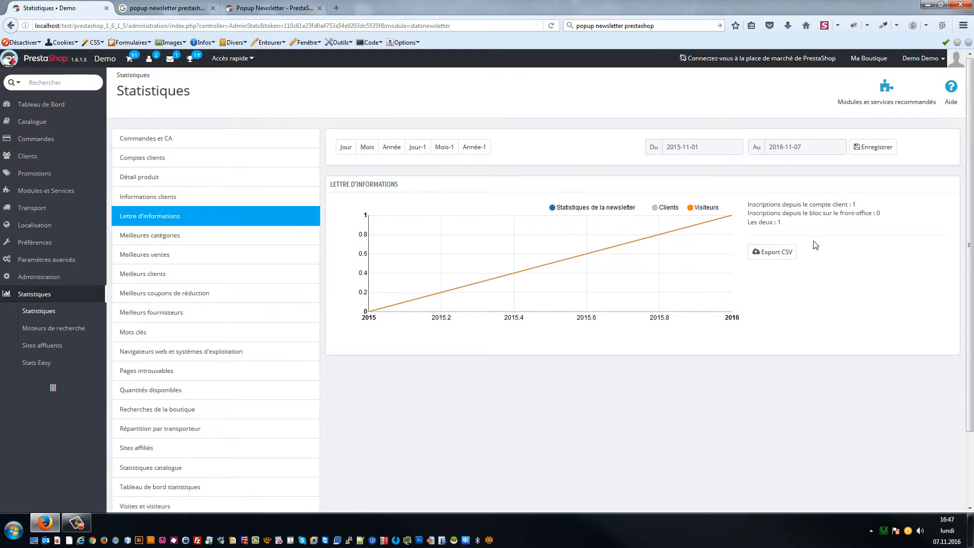
{"action": "left_click_drag", "start_coordinate": [746, 204], "coordinate": [793, 217]}
{"action": "left_click", "coordinate": [796, 218]}
{"action": "left_click_drag", "start_coordinate": [747, 204], "coordinate": [775, 206]}
{"action": "left_click", "coordinate": [778, 209]}
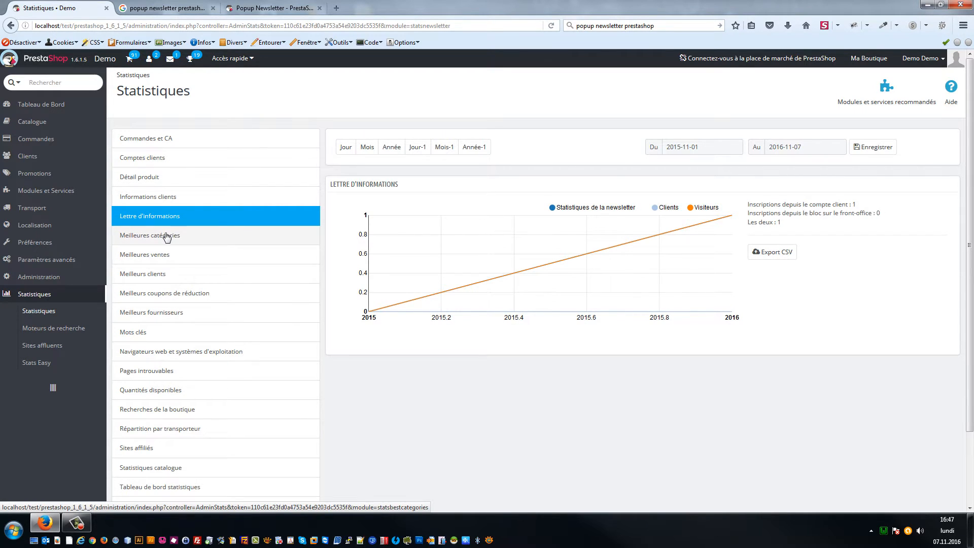
Open the "Meilleures catégories" report and review the quantities sold, sales totals and margins by category.
{"action": "left_click", "coordinate": [184, 242]}
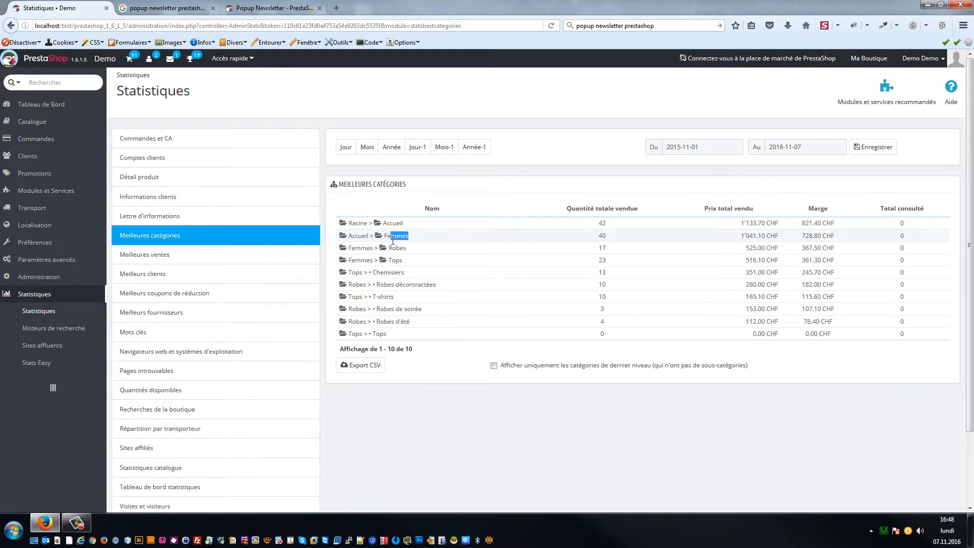
Check the Femmes row in the best categories, and open the "Meilleures ventes" report to review quantities and sales per product.
{"action": "left_click_drag", "start_coordinate": [410, 236], "coordinate": [345, 240]}
{"action": "left_click", "coordinate": [404, 239]}
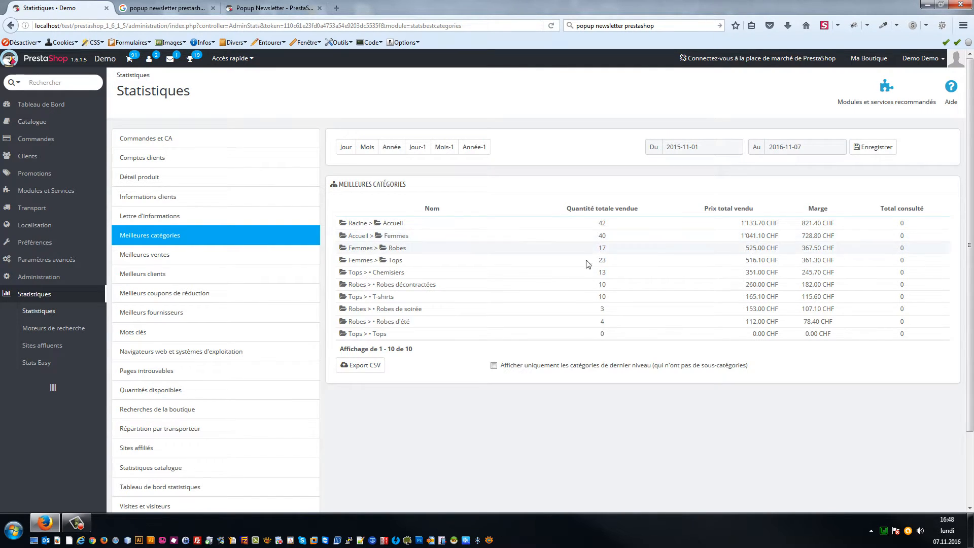
{"action": "left_click", "coordinate": [178, 259]}
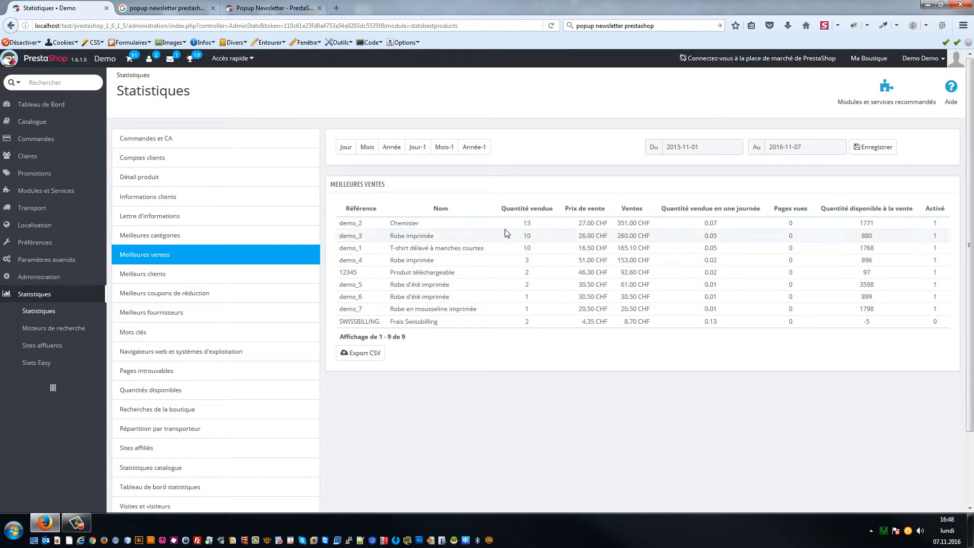
{"action": "left_click_drag", "start_coordinate": [507, 223], "coordinate": [574, 224]}
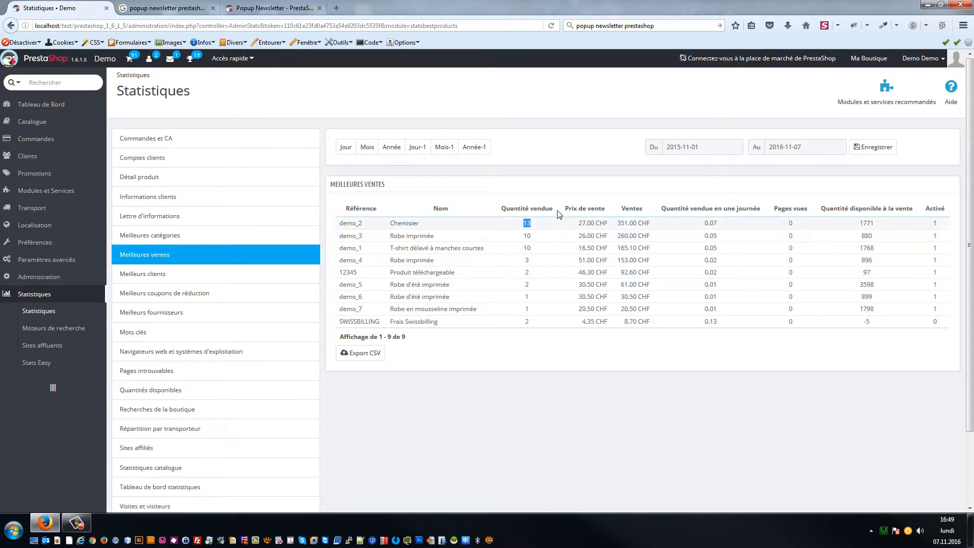
{"action": "left_click_drag", "start_coordinate": [617, 222], "coordinate": [651, 223]}
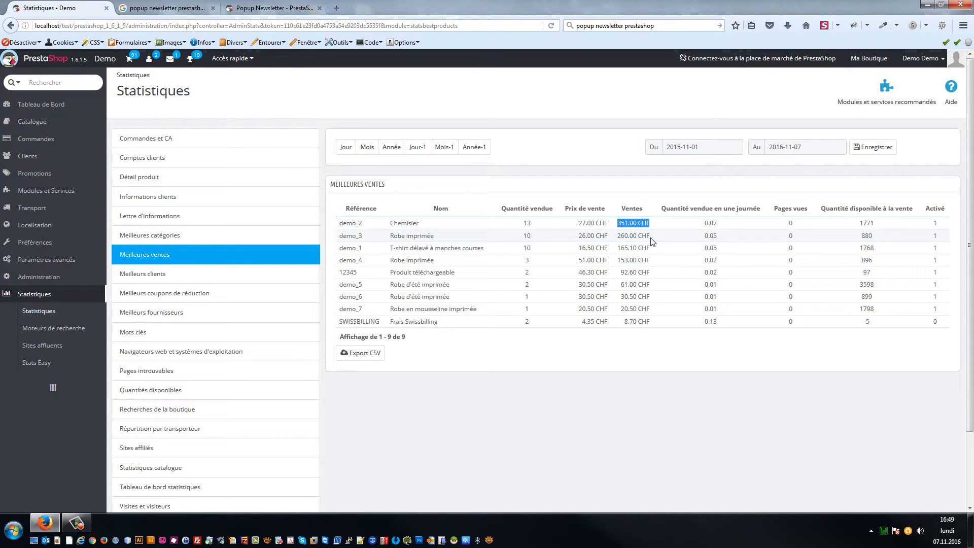
{"action": "left_click", "coordinate": [652, 240]}
View the "Meilleurs clients", "Meilleurs coupons de réduction" and "Meilleurs fournisseurs" reports one after another.
{"action": "left_click", "coordinate": [163, 281]}
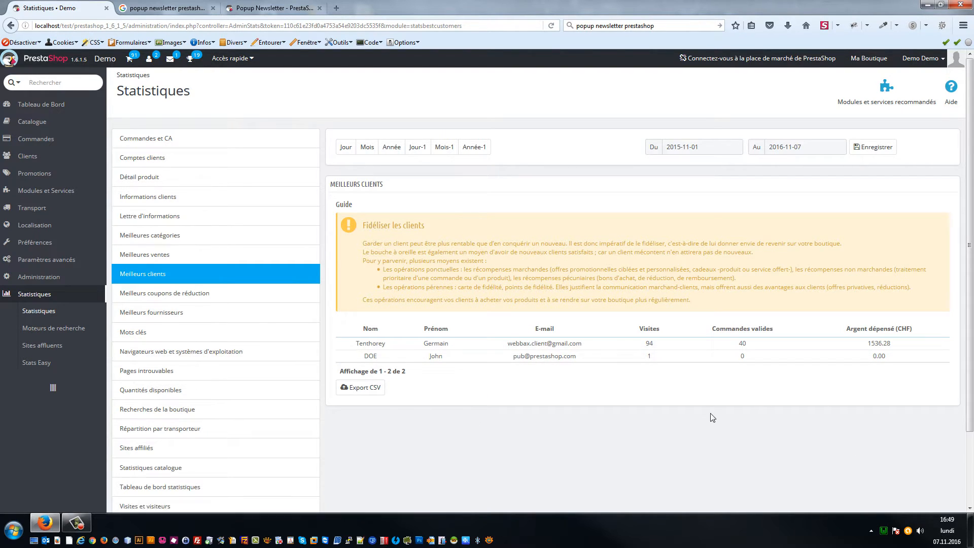
{"action": "left_click", "coordinate": [203, 294]}
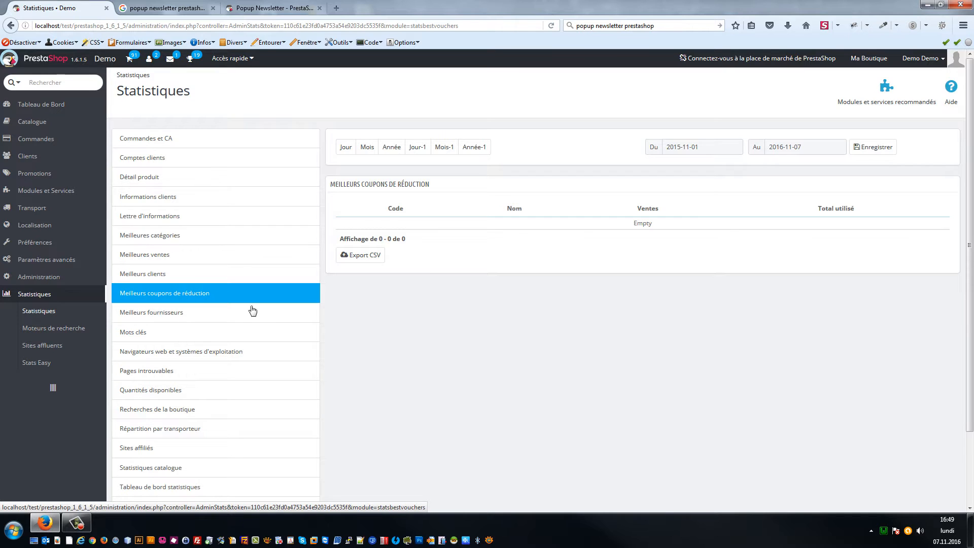
{"action": "left_click", "coordinate": [203, 310]}
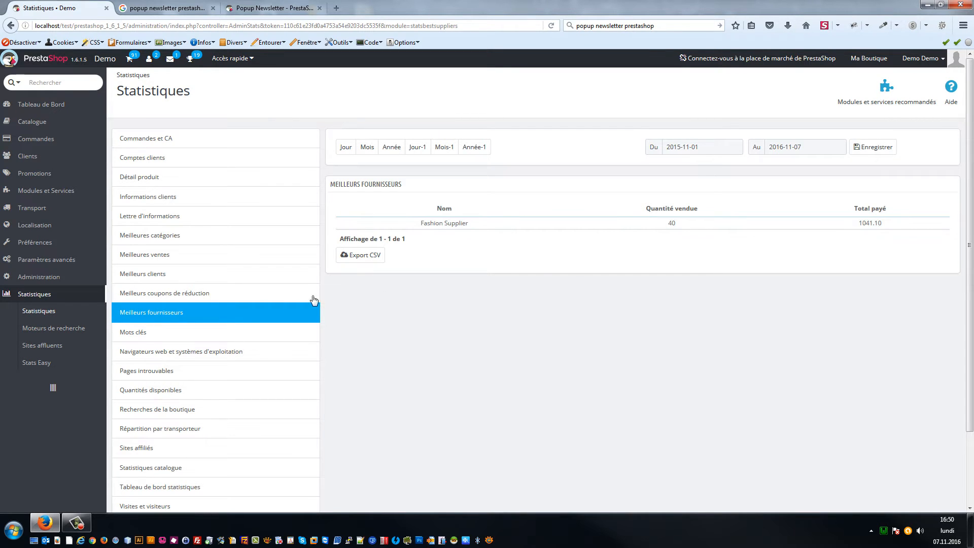
Open the "Mots clés" report and read its guide on identifying keywords from external search engines.
{"action": "left_click", "coordinate": [150, 337]}
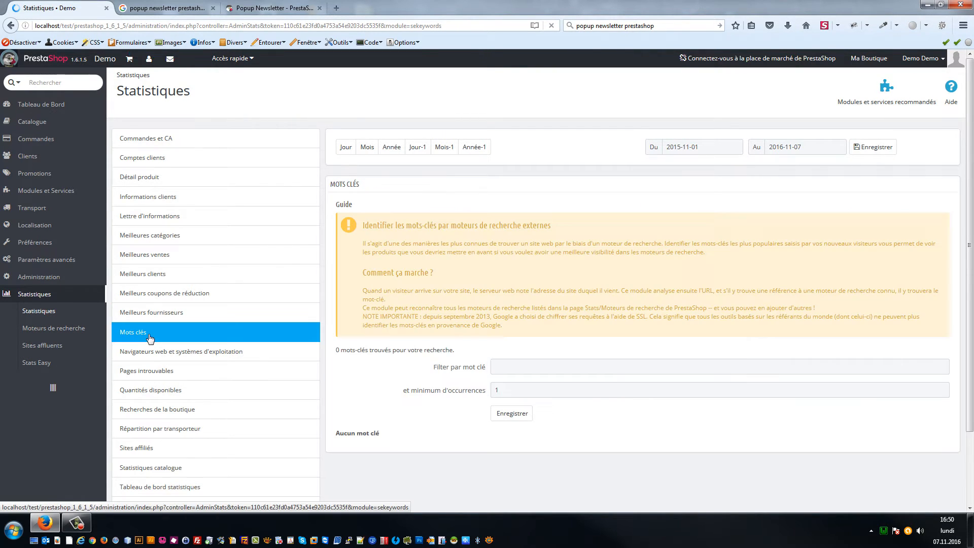
{"action": "scroll", "coordinate": [428, 326], "scroll_direction": "down", "scroll_amount": 1}
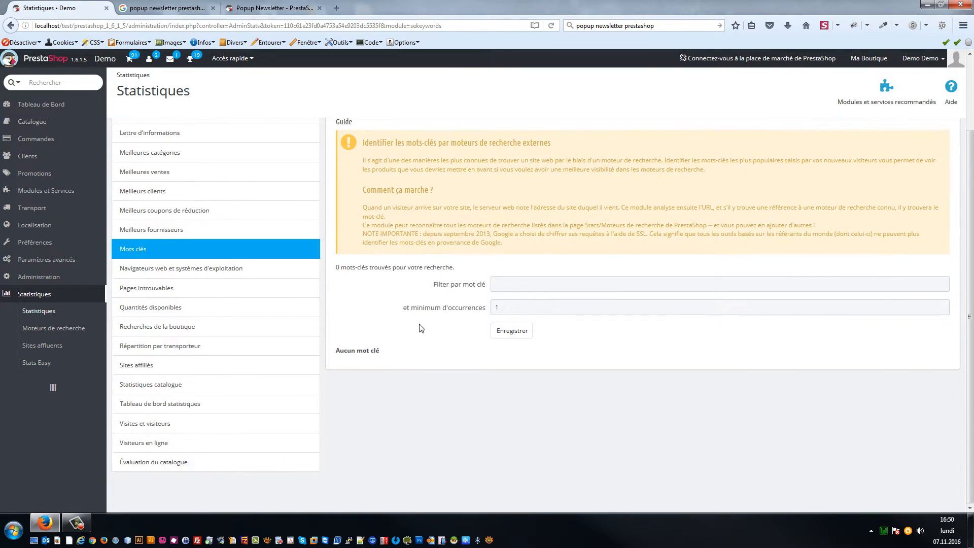
{"action": "scroll", "coordinate": [428, 326], "scroll_direction": "up", "scroll_amount": 1}
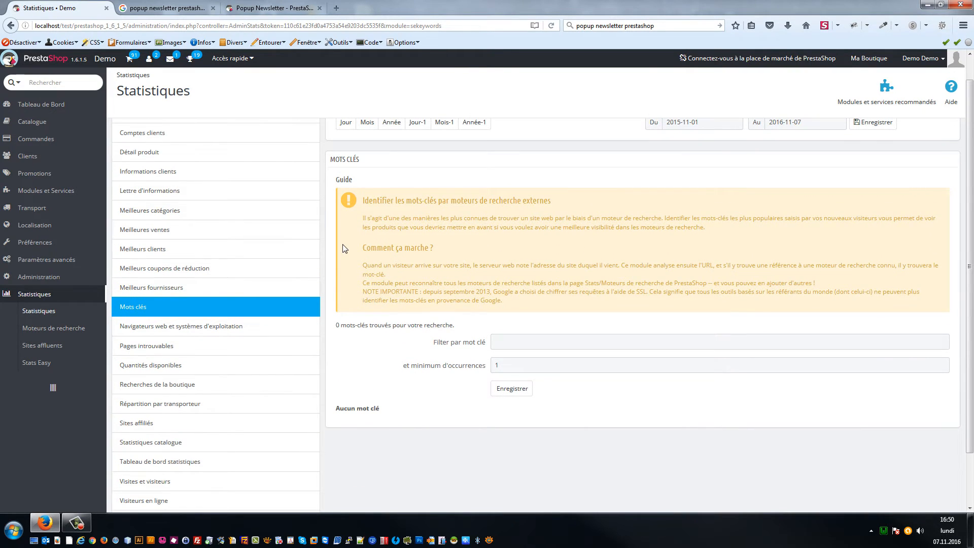
{"action": "left_click_drag", "start_coordinate": [397, 207], "coordinate": [559, 219]}
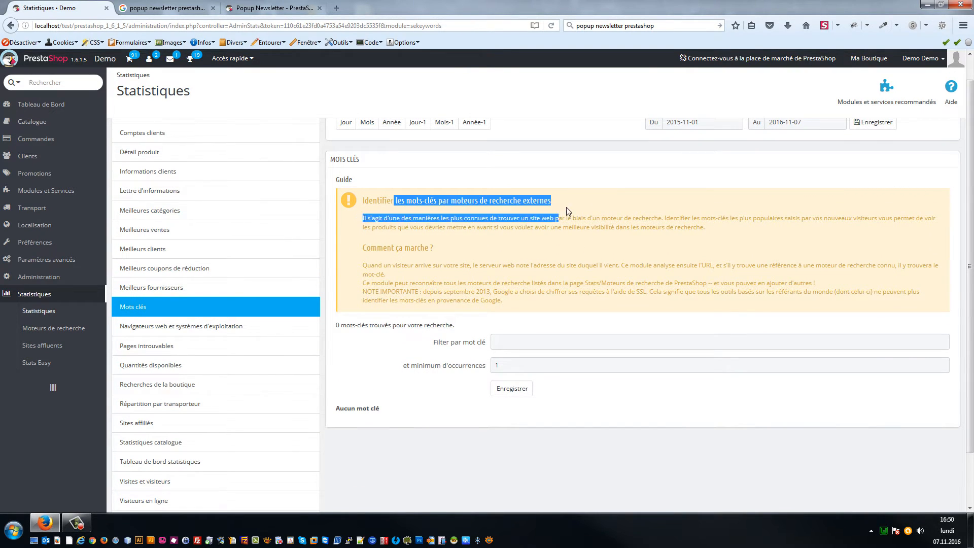
{"action": "left_click", "coordinate": [569, 210]}
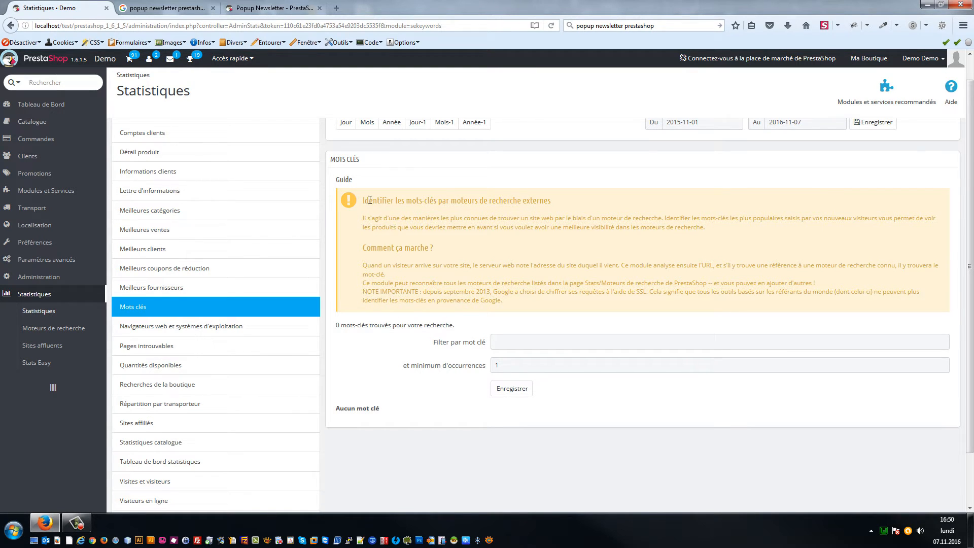
{"action": "mouse_move", "coordinate": [361, 201]}
{"action": "left_mouse_down"}
{"action": "mouse_move", "coordinate": [522, 228]}
{"action": "mouse_move", "coordinate": [551, 302]}
{"action": "mouse_move", "coordinate": [540, 306]}
{"action": "mouse_move", "coordinate": [433, 242]}
{"action": "mouse_move", "coordinate": [366, 223]}
{"action": "mouse_move", "coordinate": [357, 209]}
{"action": "mouse_move", "coordinate": [370, 205]}
{"action": "left_mouse_up"}
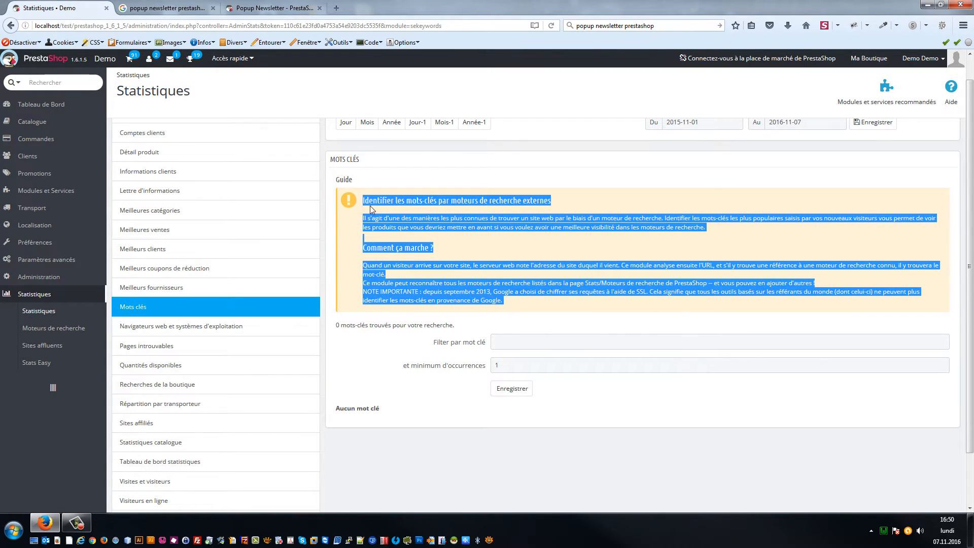
{"action": "left_click", "coordinate": [369, 205]}
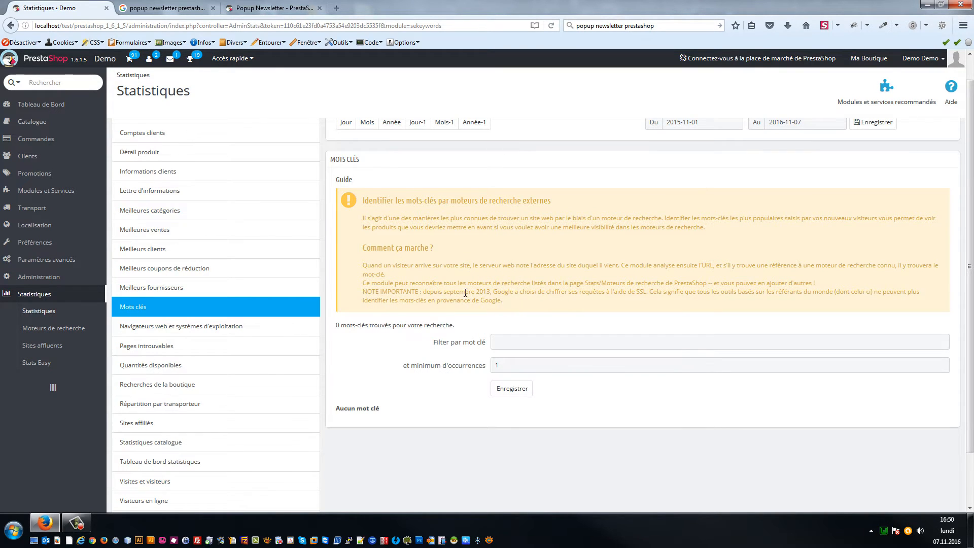
{"action": "left_click_drag", "start_coordinate": [502, 303], "coordinate": [367, 203]}
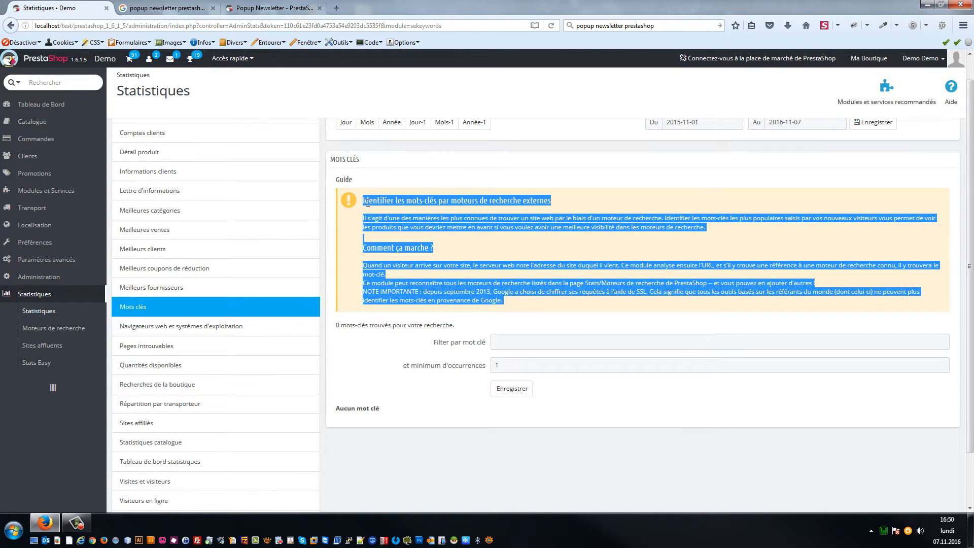
{"action": "left_click", "coordinate": [368, 203]}
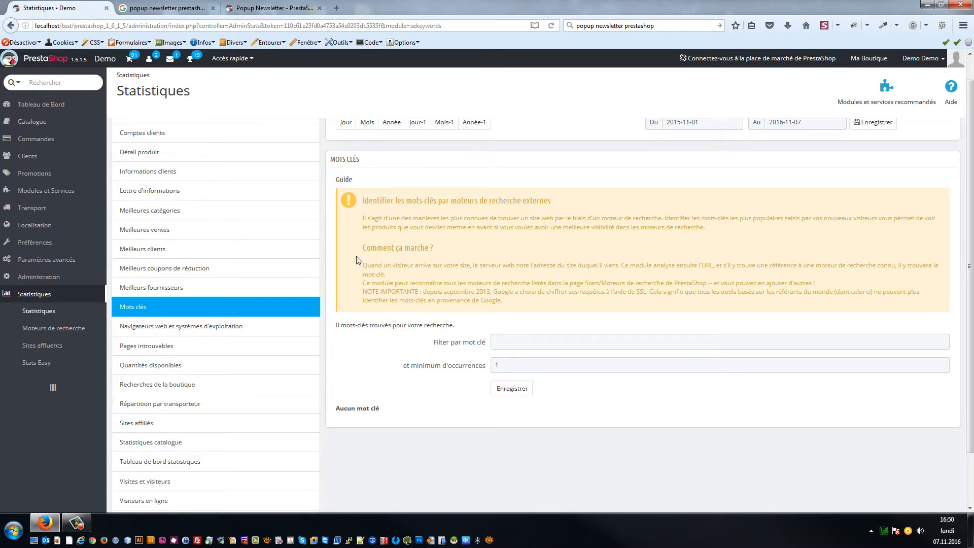
Open the "Navigateurs web et systèmes d'exploitation" report and examine the browser and operating system charts.
{"action": "left_click", "coordinate": [201, 326]}
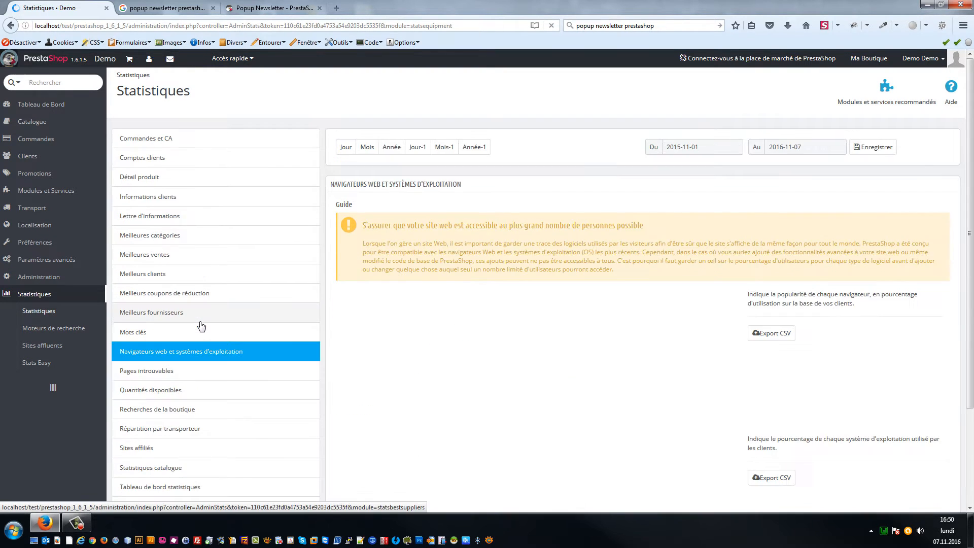
{"action": "scroll", "coordinate": [206, 330], "scroll_direction": "down", "scroll_amount": 3}
{"action": "scroll", "coordinate": [456, 325], "scroll_direction": "up", "scroll_amount": 3}
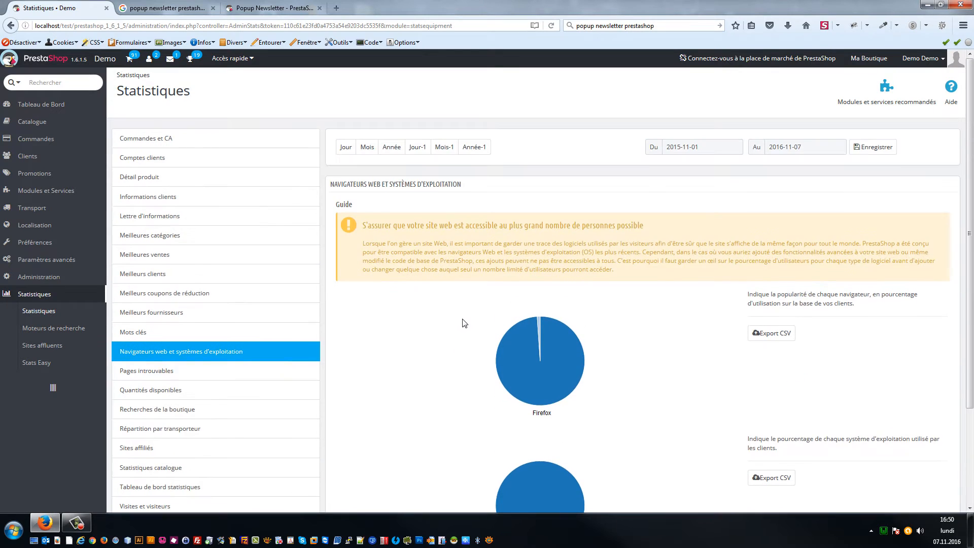
{"action": "scroll", "coordinate": [462, 314], "scroll_direction": "down", "scroll_amount": 3}
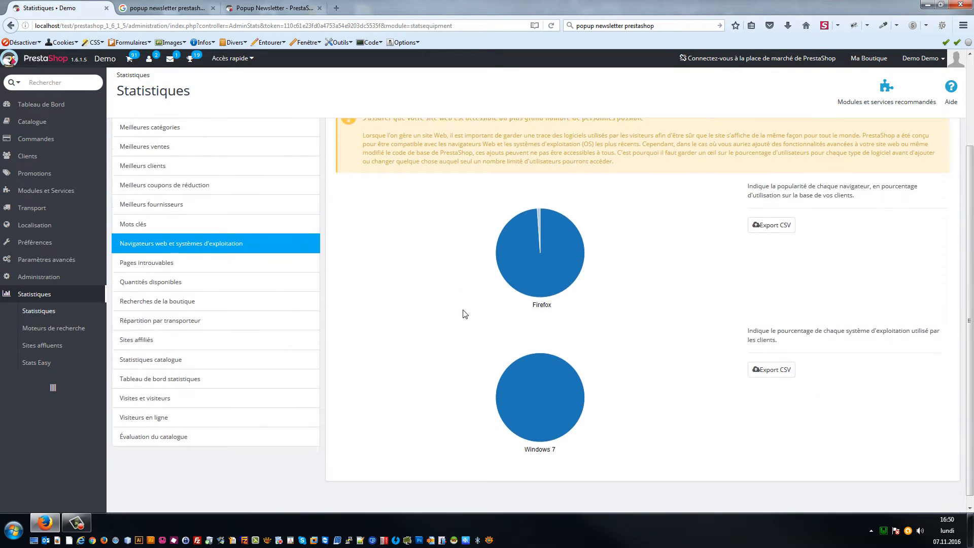
{"action": "scroll", "coordinate": [497, 299], "scroll_direction": "up", "scroll_amount": 3}
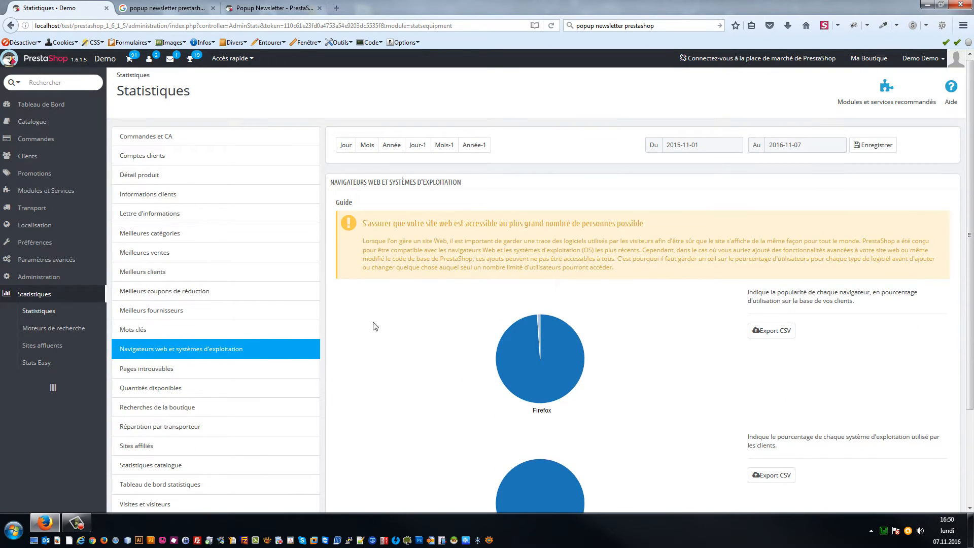
Open the "Pages introuvables" report and look over the 404 error guide and the list of missing pages.
{"action": "left_click", "coordinate": [175, 375]}
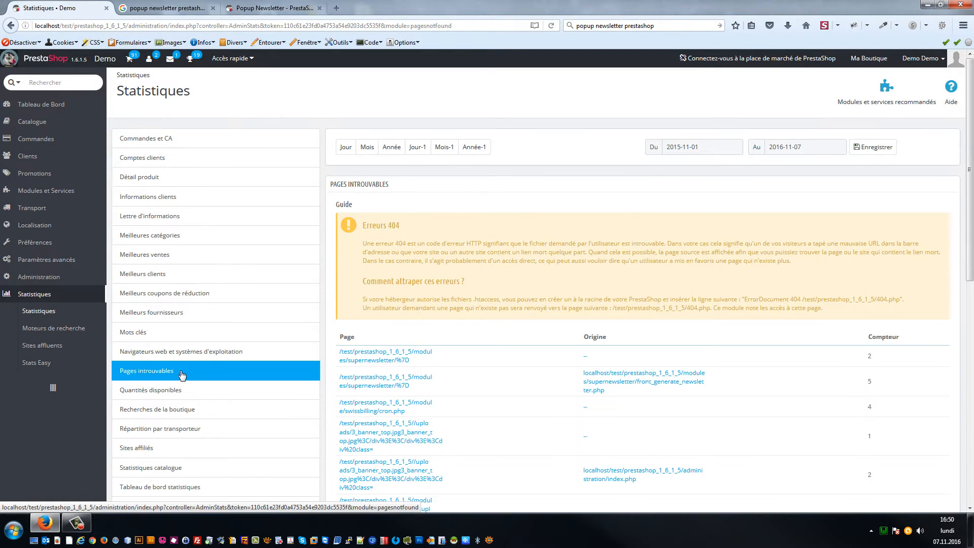
{"action": "scroll", "coordinate": [486, 292], "scroll_direction": "down", "scroll_amount": 3}
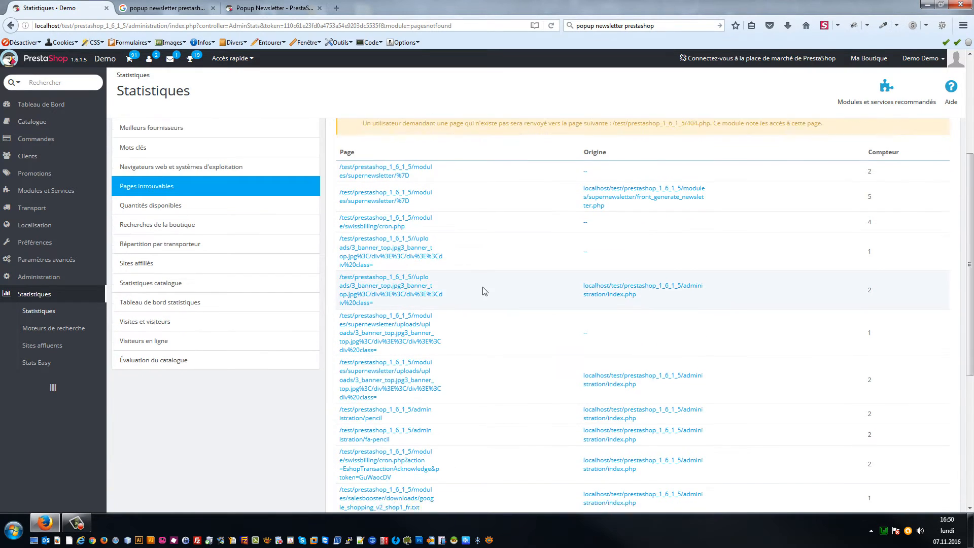
{"action": "scroll", "coordinate": [482, 290], "scroll_direction": "down", "scroll_amount": 5}
{"action": "scroll", "coordinate": [483, 282], "scroll_direction": "up", "scroll_amount": 6}
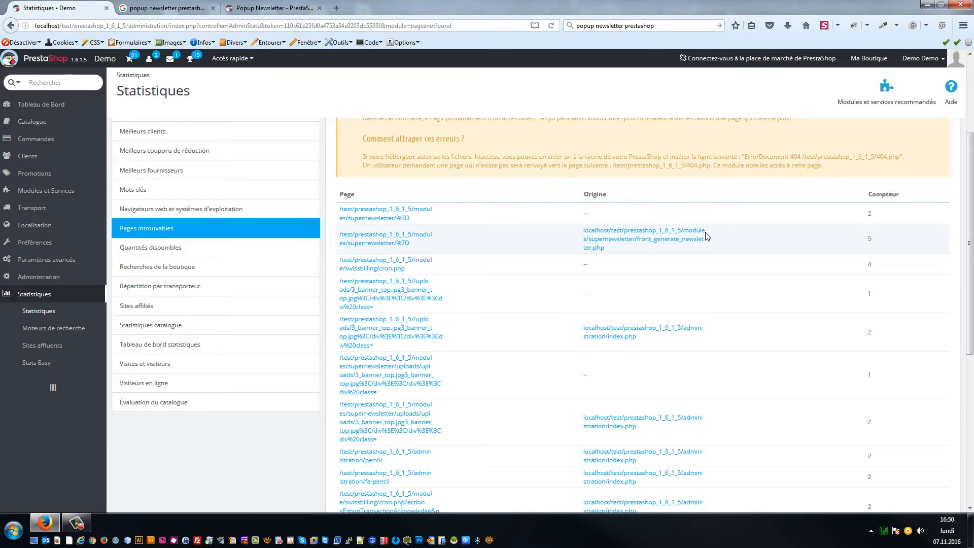
{"action": "scroll", "coordinate": [477, 305], "scroll_direction": "up", "scroll_amount": 2}
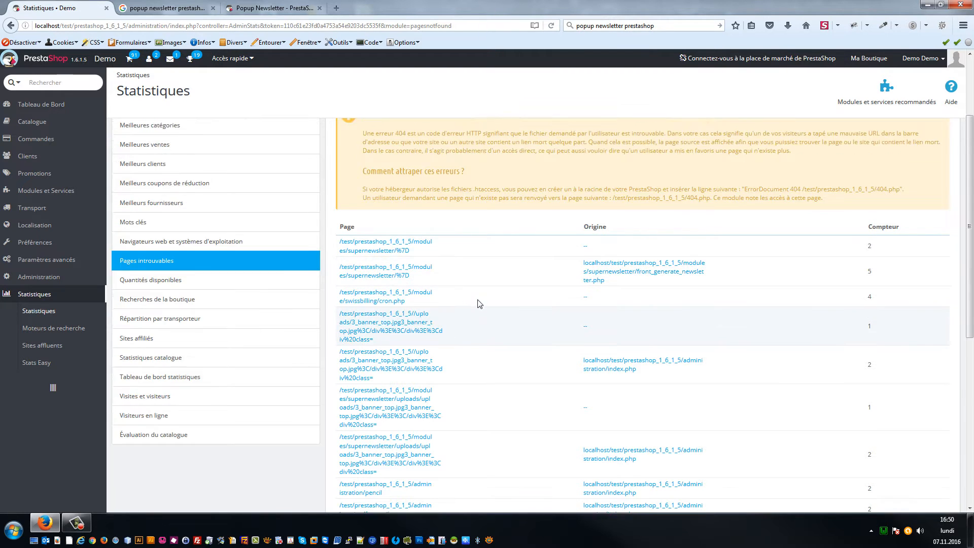
{"action": "scroll", "coordinate": [474, 339], "scroll_direction": "up", "scroll_amount": 1}
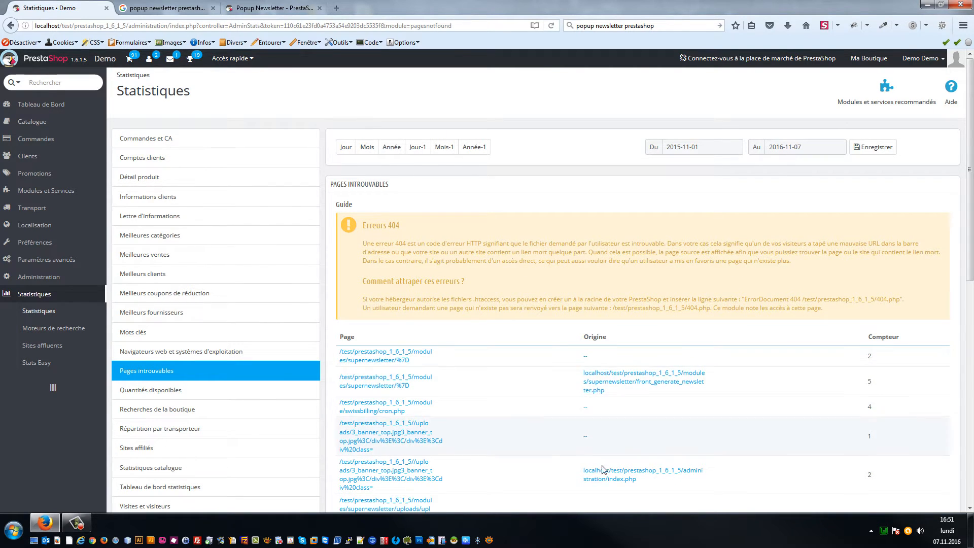
Examine the "Origine" and "Compteur" columns of the missing pages to see where each broken link comes from.
{"action": "scroll", "coordinate": [467, 396], "scroll_direction": "down", "scroll_amount": 2}
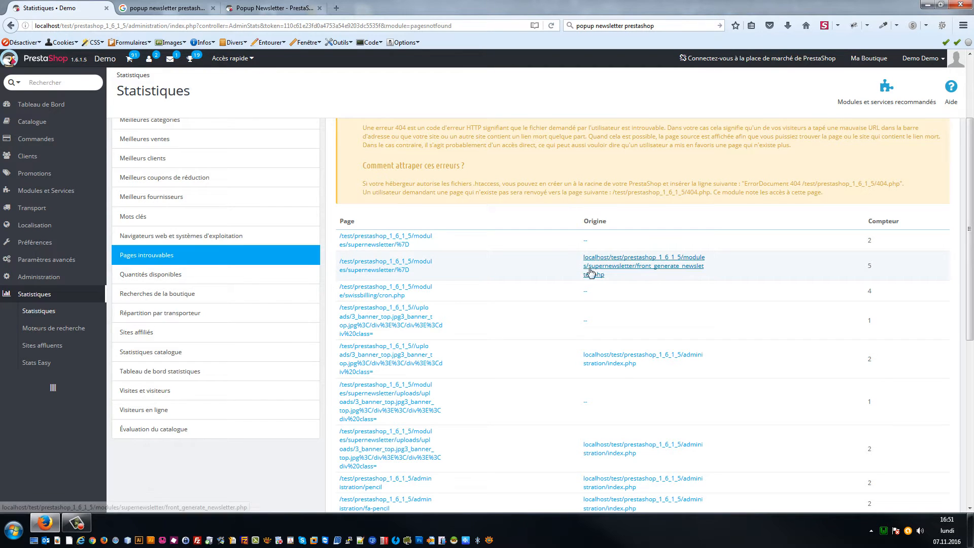
{"action": "scroll", "coordinate": [580, 369], "scroll_direction": "down", "scroll_amount": 4}
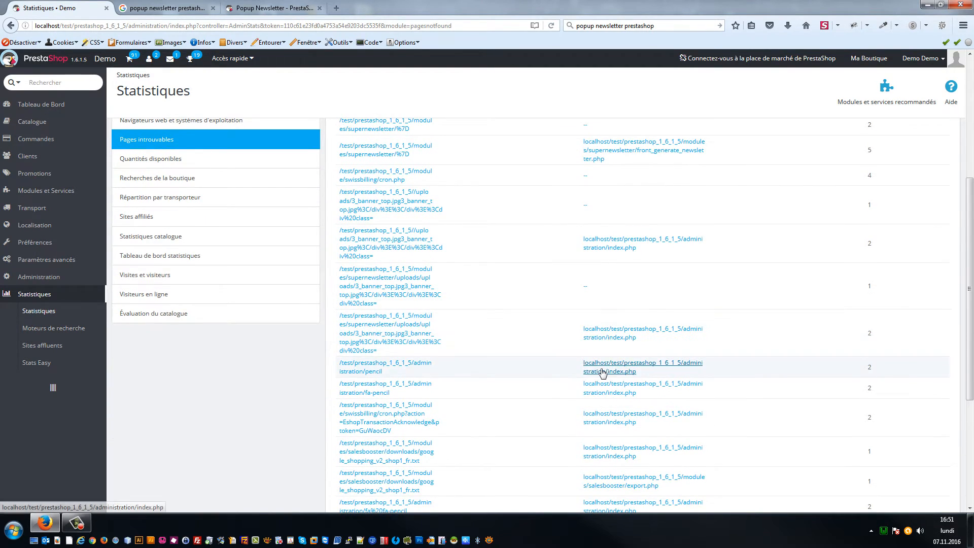
{"action": "scroll", "coordinate": [596, 281], "scroll_direction": "up", "scroll_amount": 1}
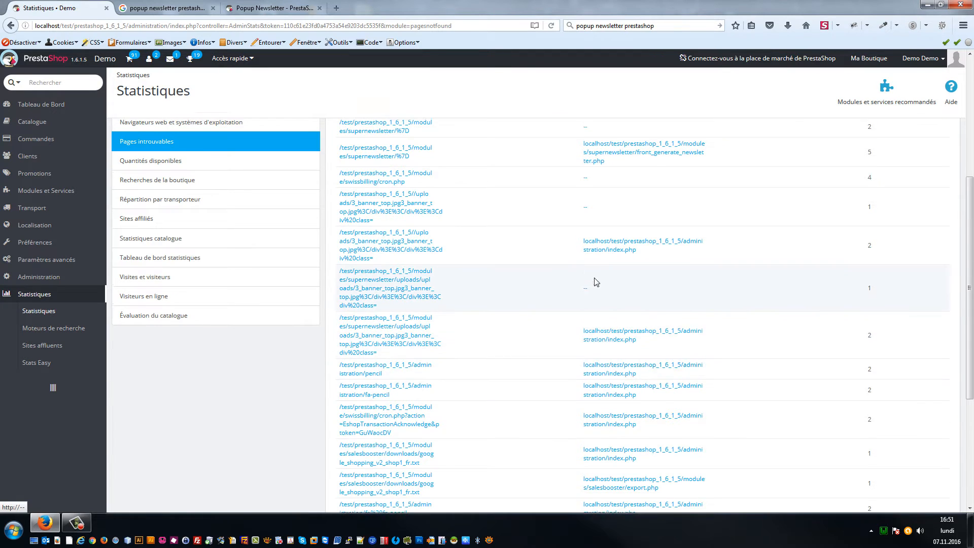
{"action": "scroll", "coordinate": [596, 282], "scroll_direction": "up", "scroll_amount": 5}
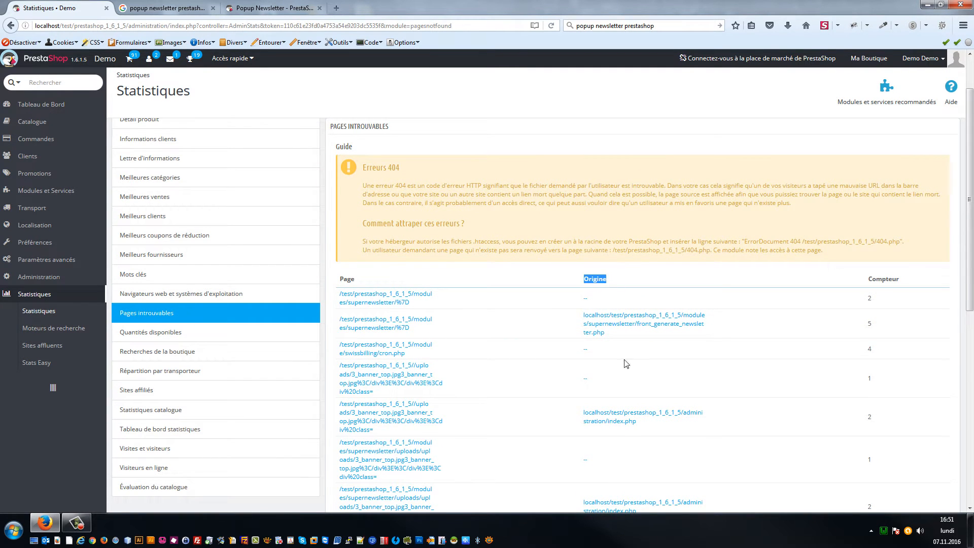
{"action": "scroll", "coordinate": [631, 365], "scroll_direction": "down", "scroll_amount": 8}
{"action": "scroll", "coordinate": [634, 344], "scroll_direction": "up", "scroll_amount": 3}
{"action": "scroll", "coordinate": [634, 344], "scroll_direction": "up", "scroll_amount": 4}
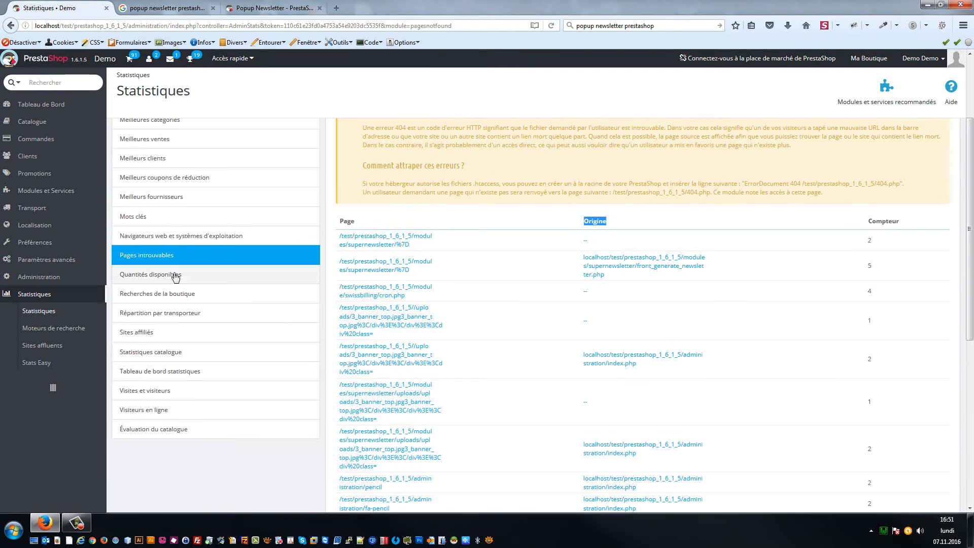
{"action": "scroll", "coordinate": [437, 351], "scroll_direction": "up", "scroll_amount": 3}
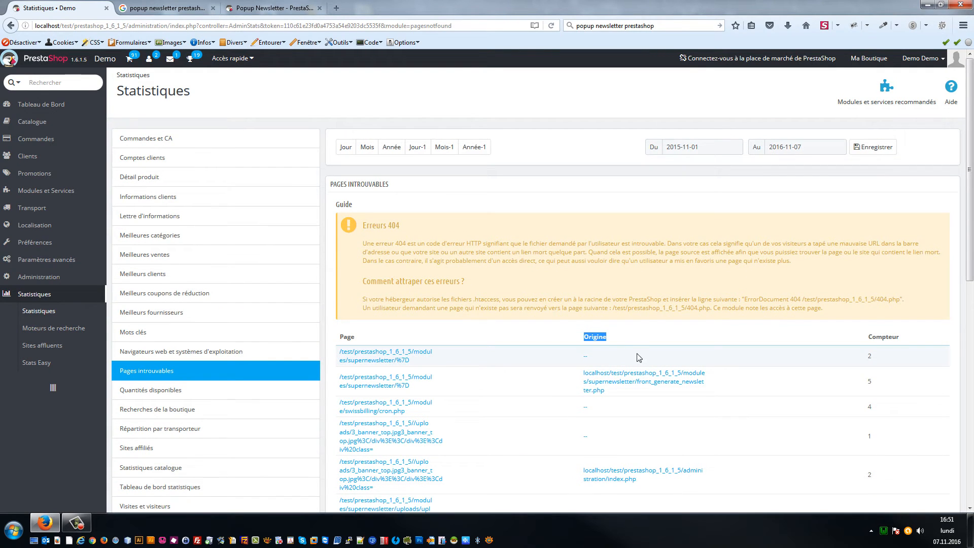
{"action": "scroll", "coordinate": [638, 359], "scroll_direction": "down", "scroll_amount": 8}
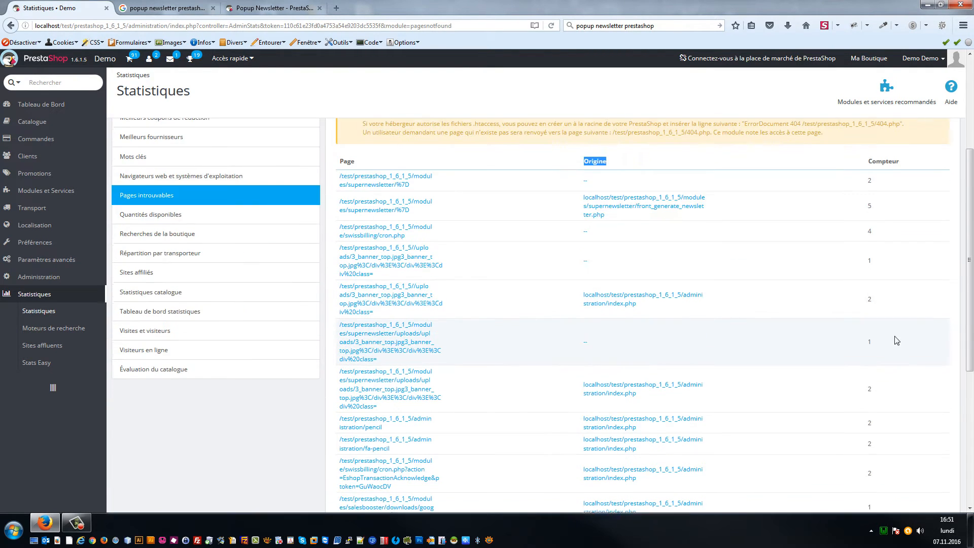
{"action": "scroll", "coordinate": [851, 360], "scroll_direction": "up", "scroll_amount": 5}
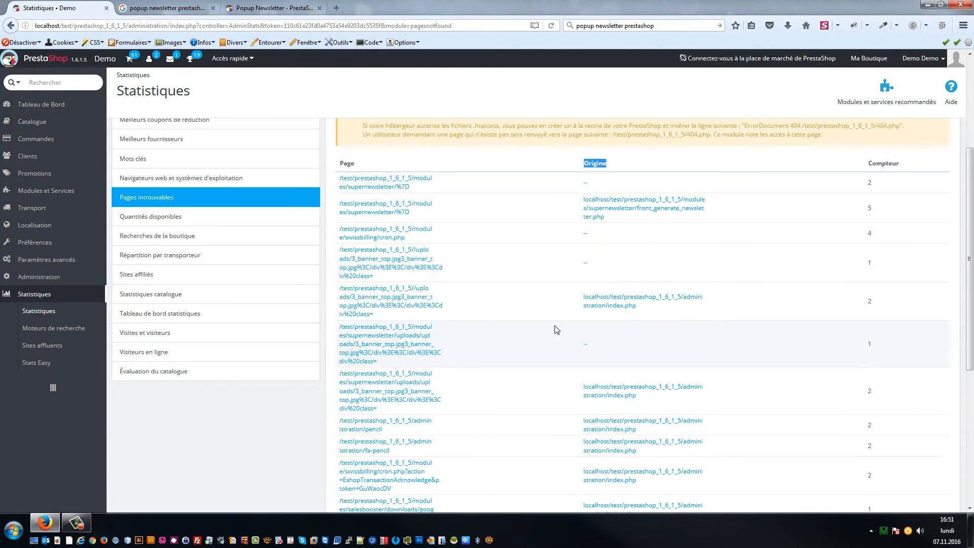
Open the "Quantités disponibles" report and review the stock quantities and values with the category filter on "- Toutes -".
{"action": "left_click", "coordinate": [162, 218]}
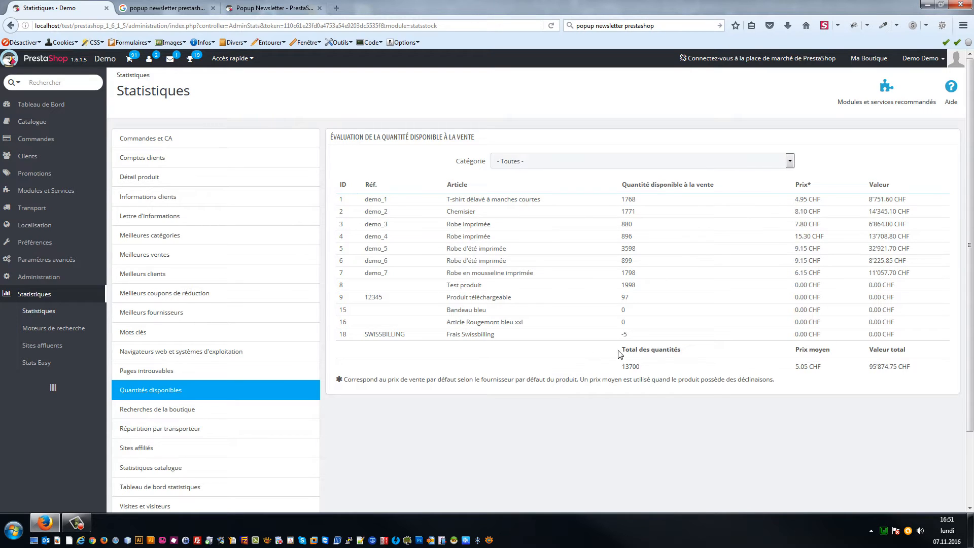
{"action": "left_click", "coordinate": [566, 163]}
{"action": "left_click", "coordinate": [553, 177]}
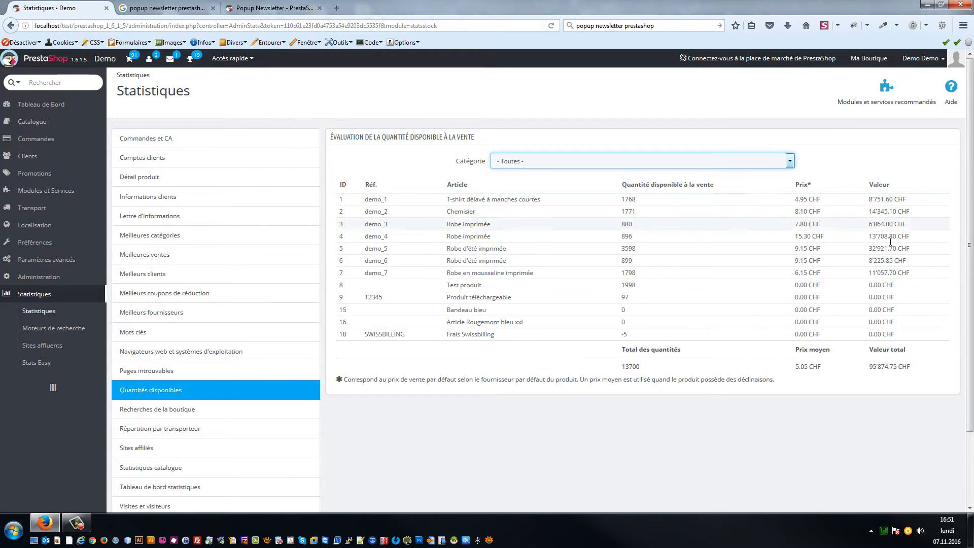
Examine the "Prix*" and "Valeur" columns and the "Valeur total" figure of the available quantities report.
{"action": "left_click_drag", "start_coordinate": [868, 224], "coordinate": [888, 314]}
{"action": "left_click", "coordinate": [888, 314]}
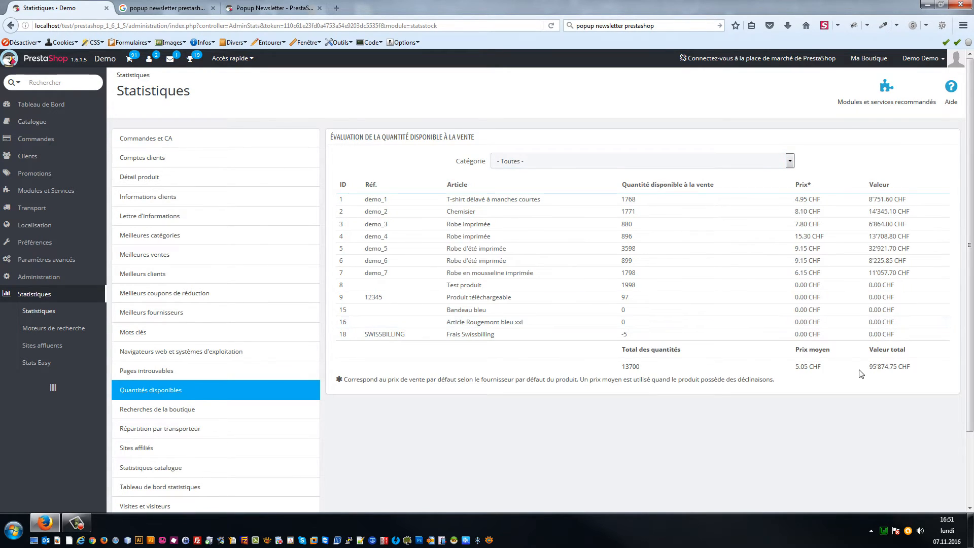
{"action": "left_click_drag", "start_coordinate": [865, 367], "coordinate": [897, 373]}
{"action": "left_click_drag", "start_coordinate": [794, 200], "coordinate": [812, 190]}
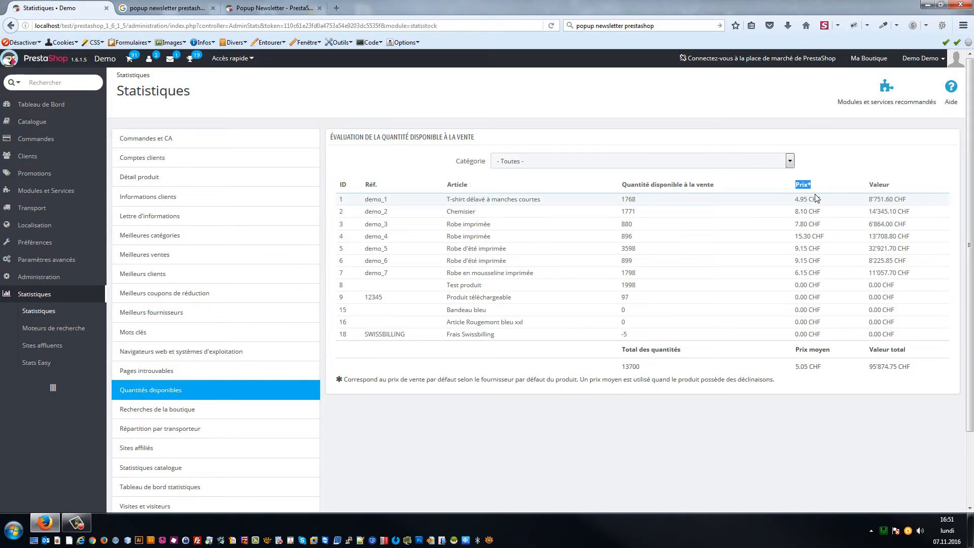
{"action": "left_click_drag", "start_coordinate": [794, 200], "coordinate": [817, 202]}
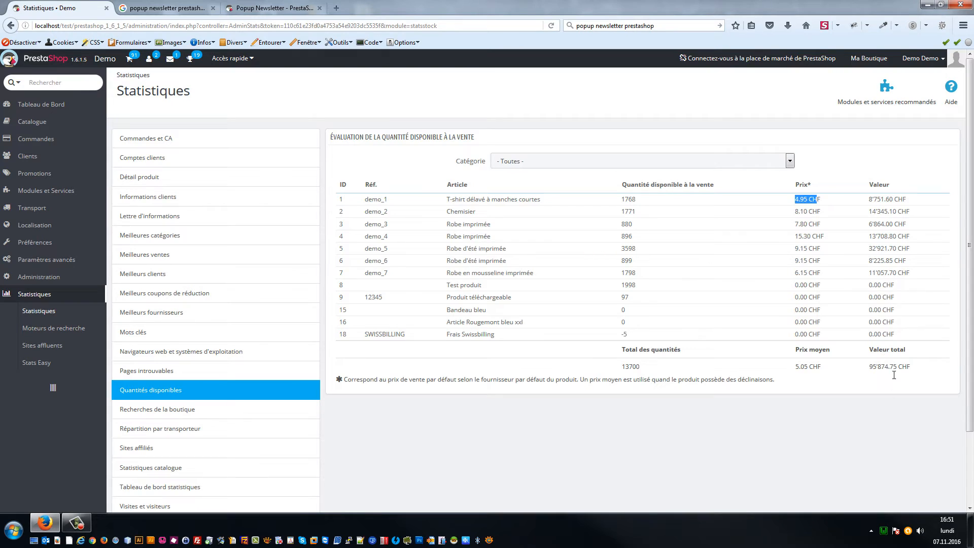
{"action": "left_click_drag", "start_coordinate": [869, 367], "coordinate": [913, 368]}
{"action": "left_click", "coordinate": [910, 371]}
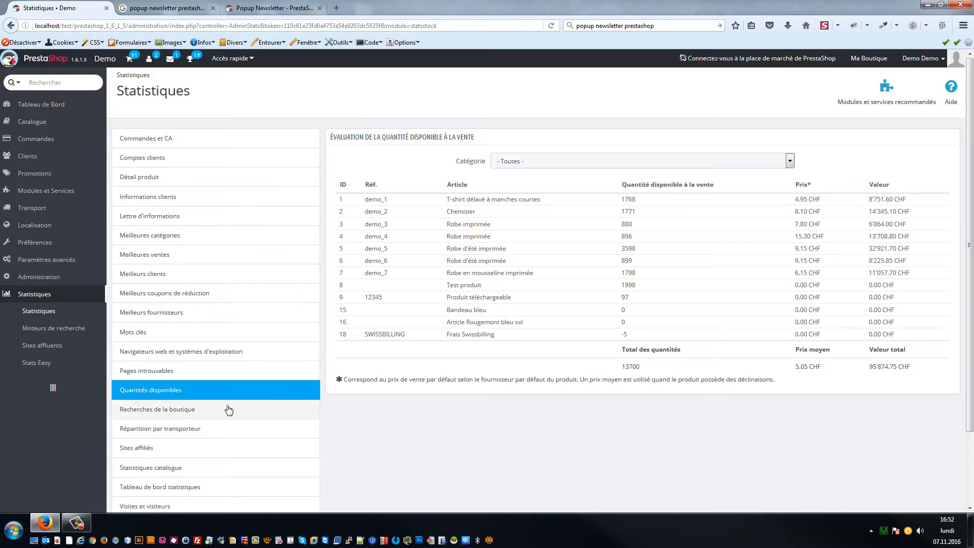
Open the "Recherches de la boutique" report and examine the occurrences and results of each searched keyword.
{"action": "scroll", "coordinate": [765, 371], "scroll_direction": "down", "scroll_amount": 3}
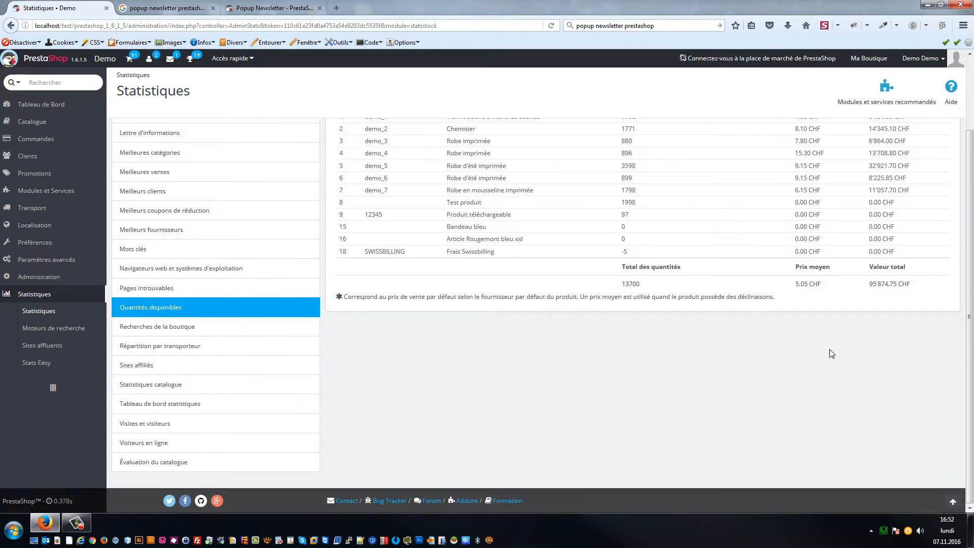
{"action": "scroll", "coordinate": [420, 350], "scroll_direction": "up", "scroll_amount": 2}
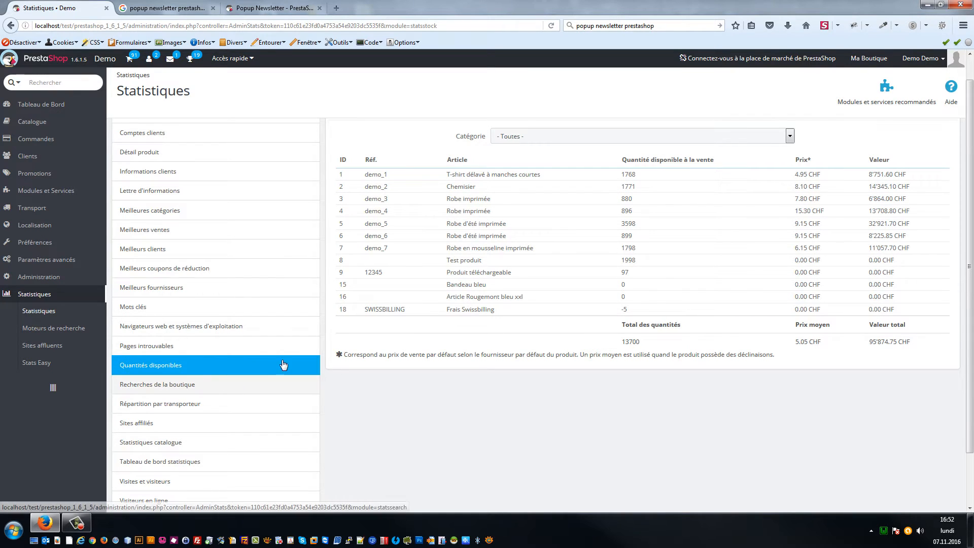
{"action": "left_click", "coordinate": [199, 390]}
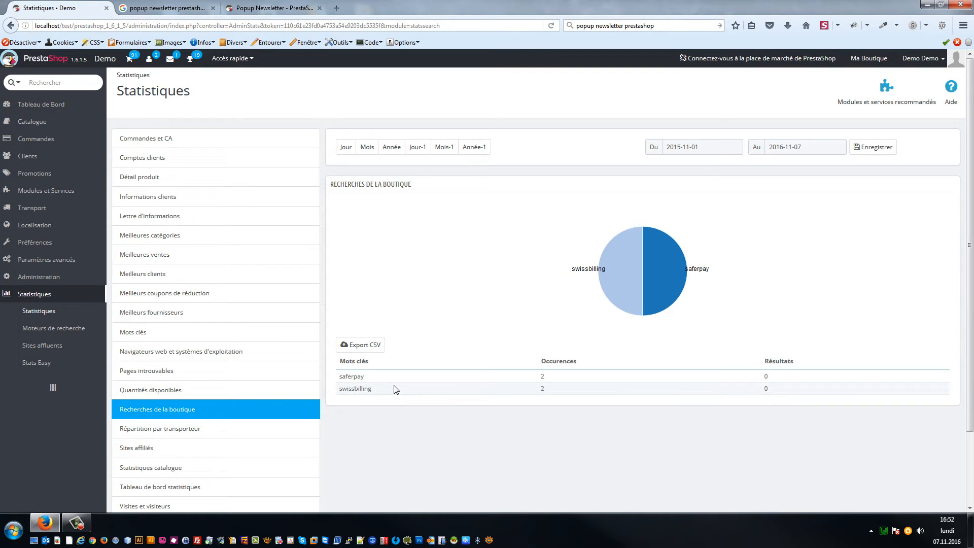
{"action": "scroll", "coordinate": [502, 358], "scroll_direction": "down", "scroll_amount": 3}
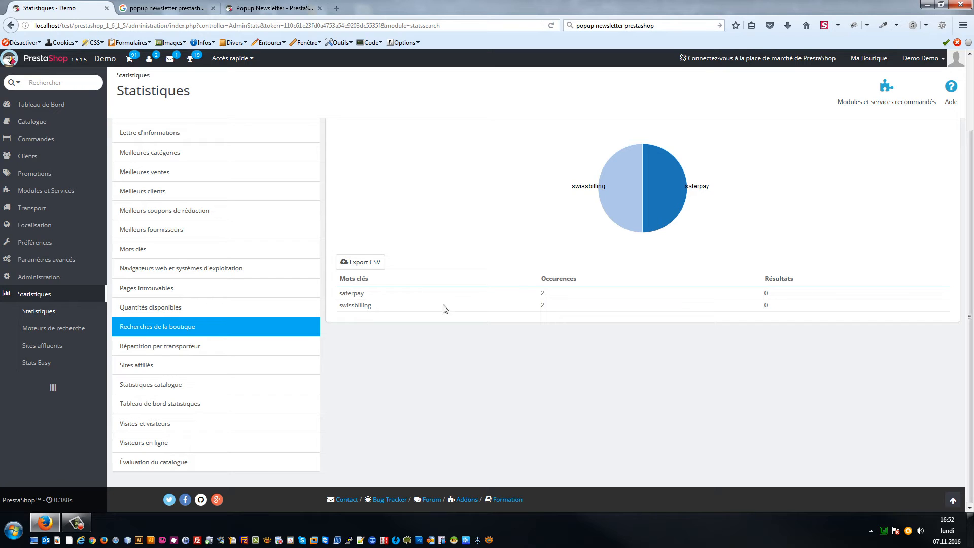
{"action": "double_click", "coordinate": [538, 294]}
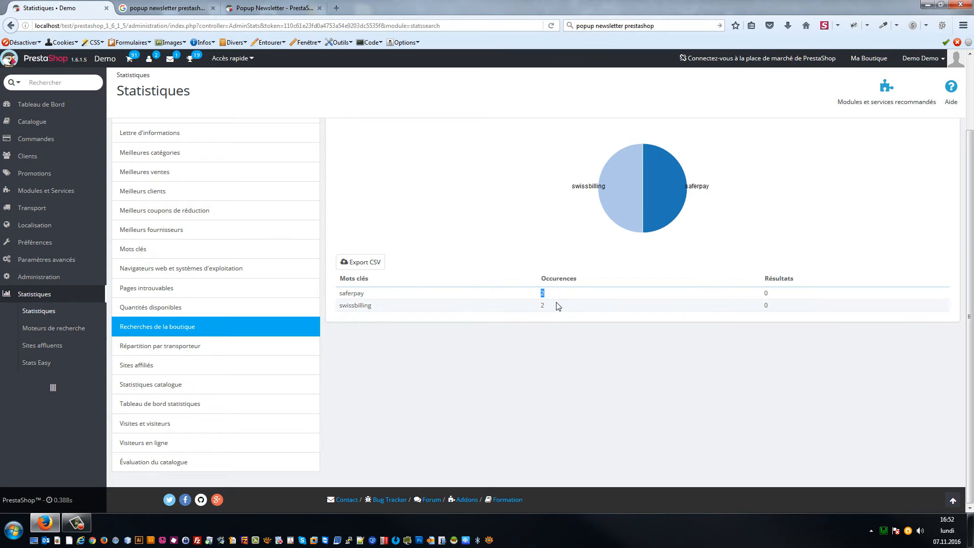
{"action": "double_click", "coordinate": [765, 295]}
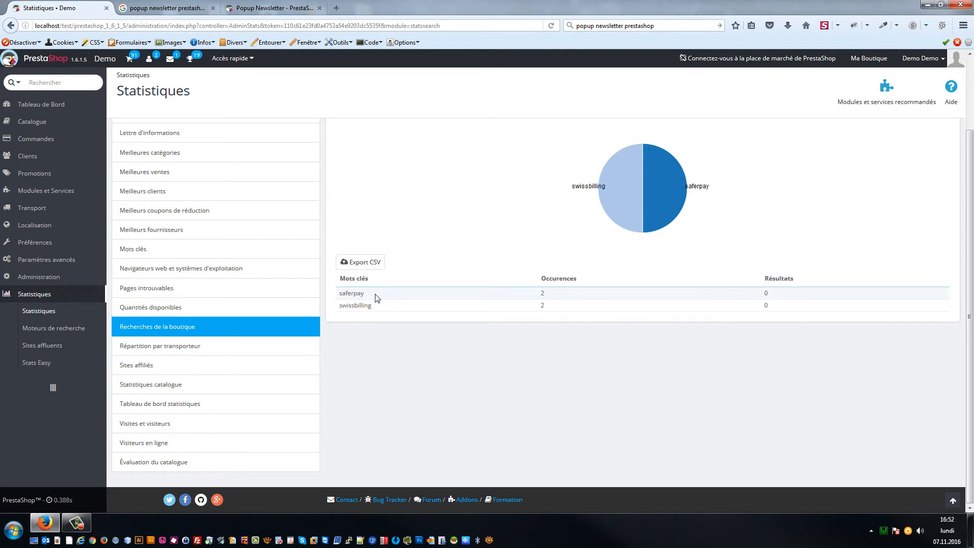
{"action": "left_click_drag", "start_coordinate": [765, 295], "coordinate": [773, 295]}
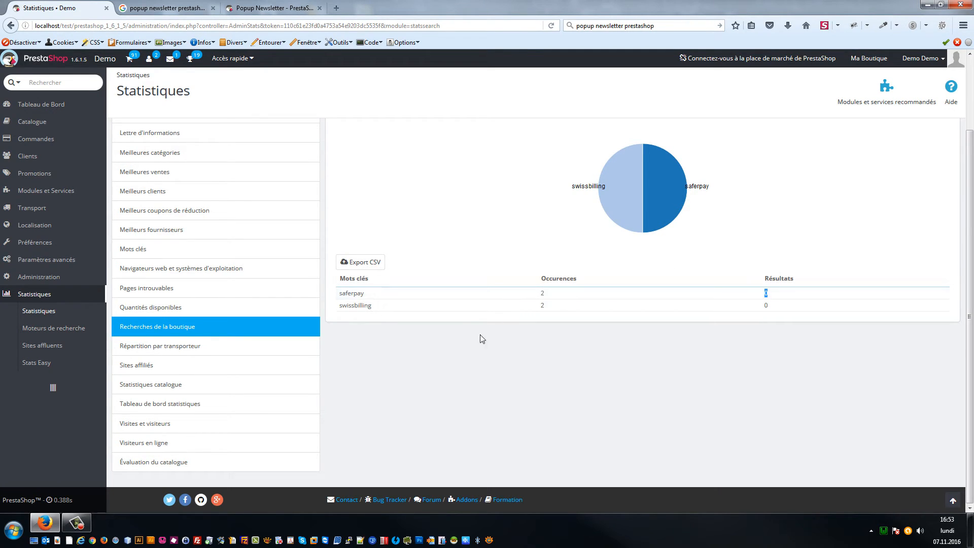
Open the "Répartition par transporteur" report and inspect both carrier slices of the pie chart.
{"action": "left_click", "coordinate": [208, 347]}
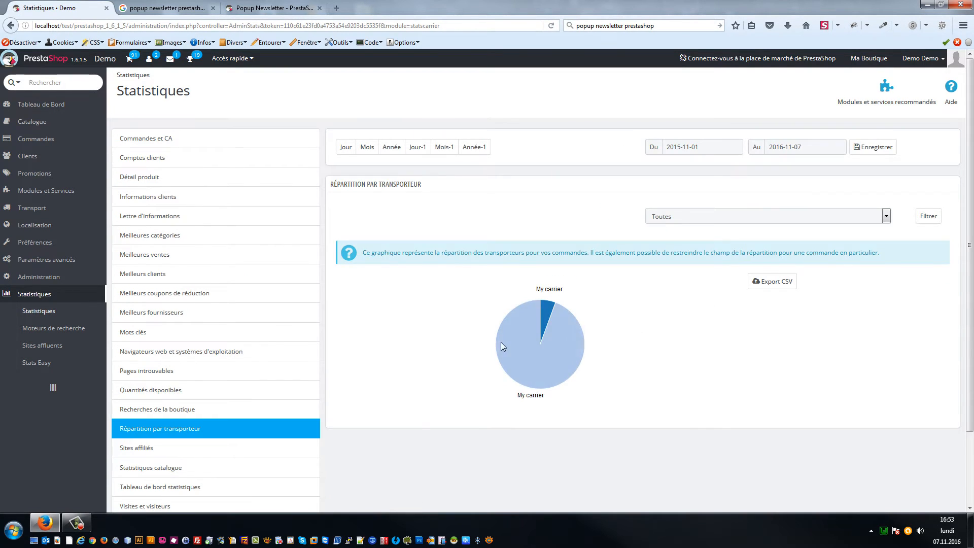
{"action": "mouse_move", "coordinate": [557, 355]}
{"action": "scroll", "coordinate": [507, 377], "scroll_direction": "down", "scroll_amount": 3}
{"action": "scroll", "coordinate": [508, 376], "scroll_direction": "up", "scroll_amount": 2}
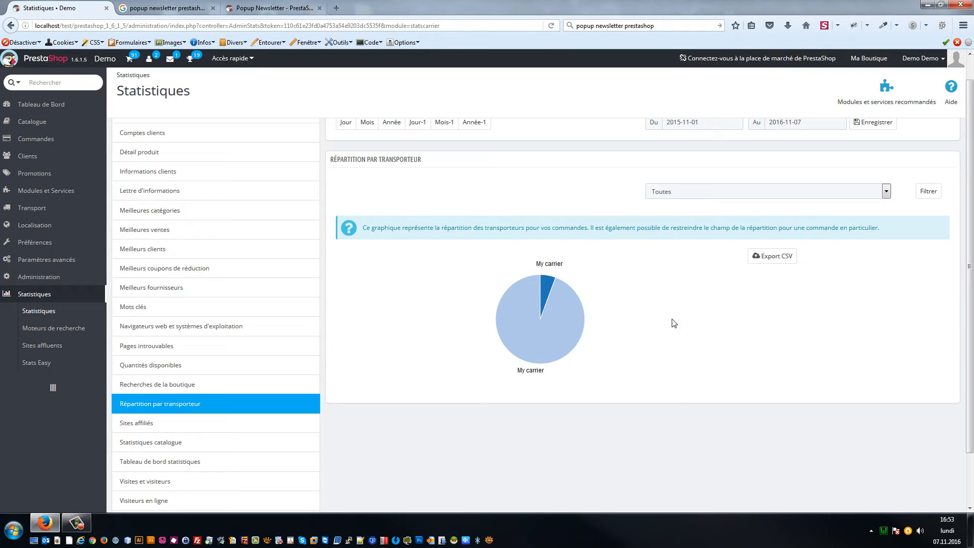
{"action": "mouse_move", "coordinate": [500, 332]}
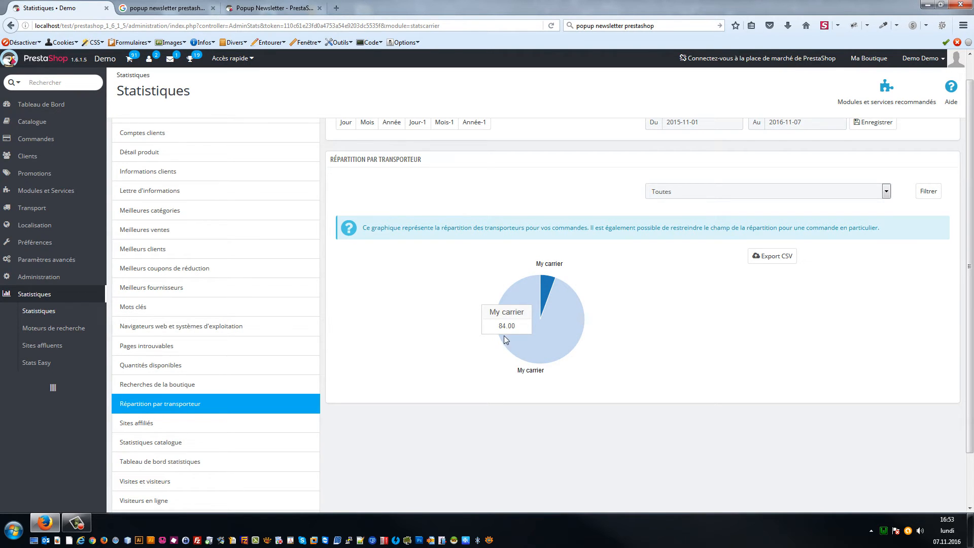
{"action": "mouse_move", "coordinate": [549, 300]}
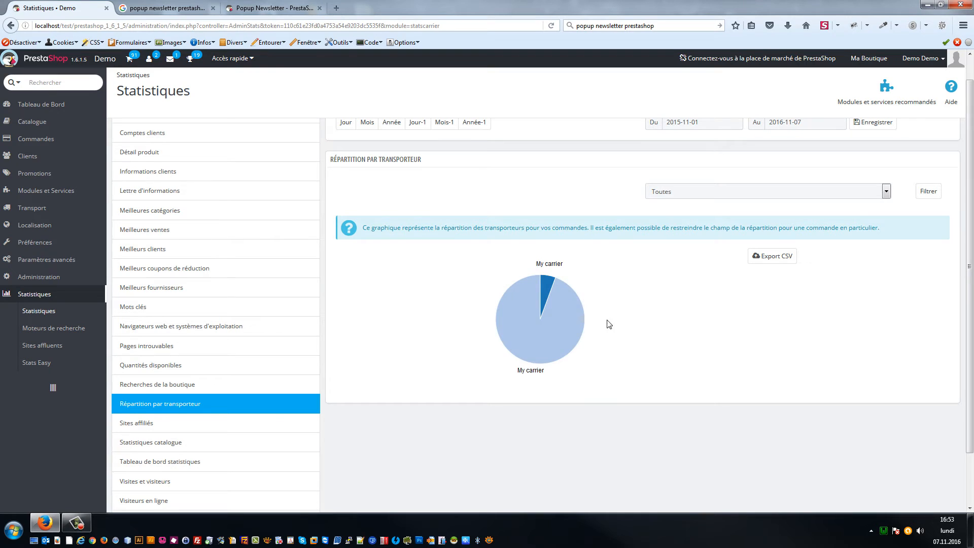
Open the "Sites affiliés" report and review its referrer guide, the origin pie chart and the list of referring sites.
{"action": "scroll", "coordinate": [227, 407], "scroll_direction": "down", "scroll_amount": 1}
{"action": "scroll", "coordinate": [226, 407], "scroll_direction": "down", "scroll_amount": 1}
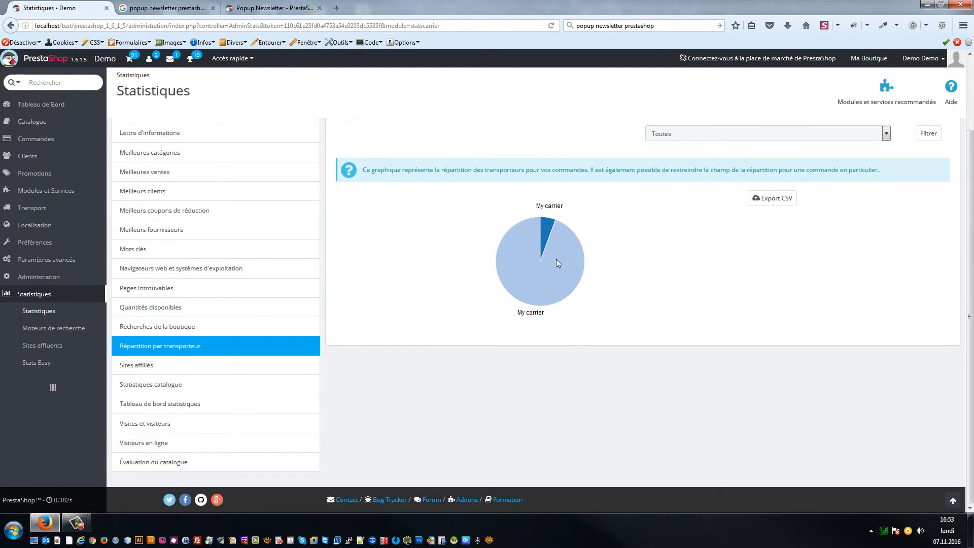
{"action": "left_click_drag", "start_coordinate": [149, 371], "coordinate": [163, 370]}
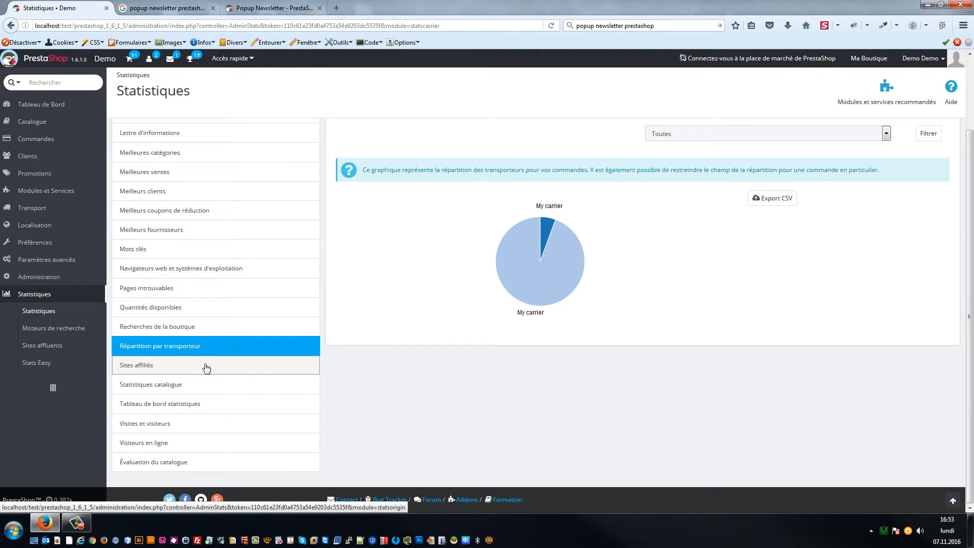
{"action": "left_click", "coordinate": [162, 373]}
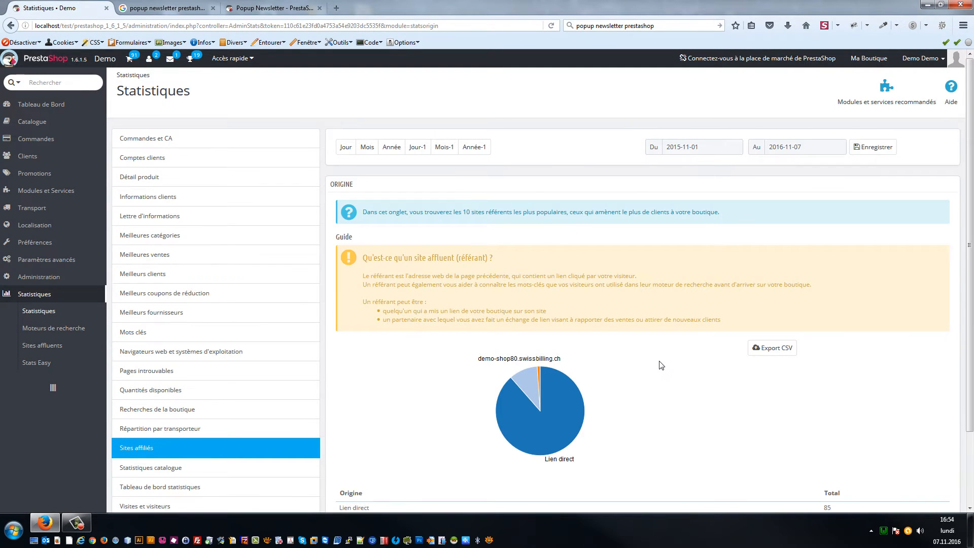
{"action": "scroll", "coordinate": [661, 362], "scroll_direction": "down", "scroll_amount": 3}
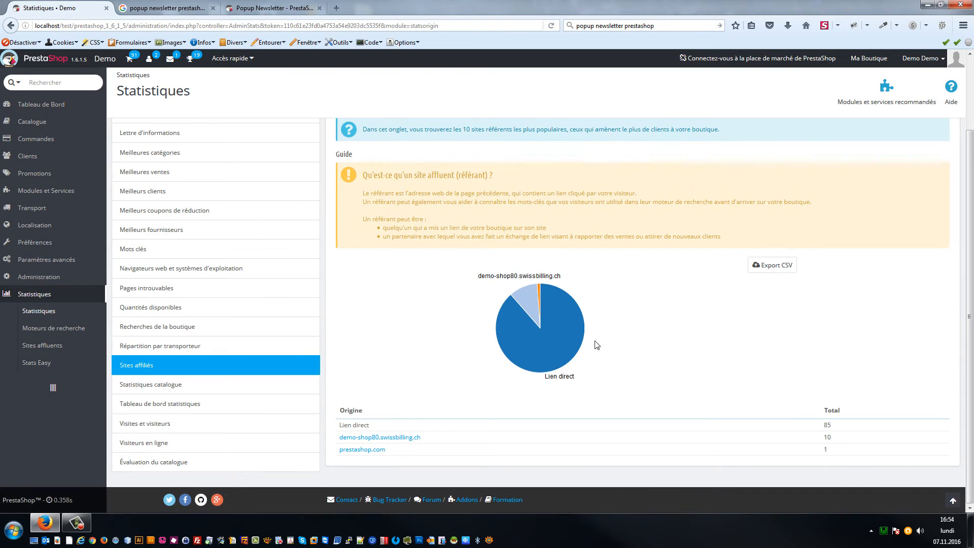
{"action": "scroll", "coordinate": [447, 284], "scroll_direction": "up", "scroll_amount": 2}
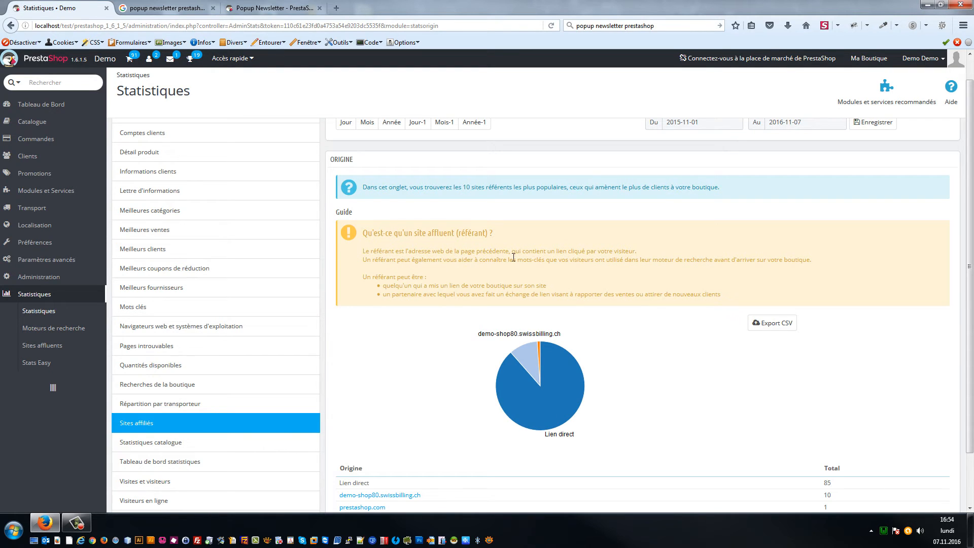
{"action": "left_click_drag", "start_coordinate": [621, 250], "coordinate": [692, 254]}
{"action": "left_click_drag", "start_coordinate": [586, 260], "coordinate": [626, 257]}
{"action": "scroll", "coordinate": [389, 342], "scroll_direction": "down", "scroll_amount": 2}
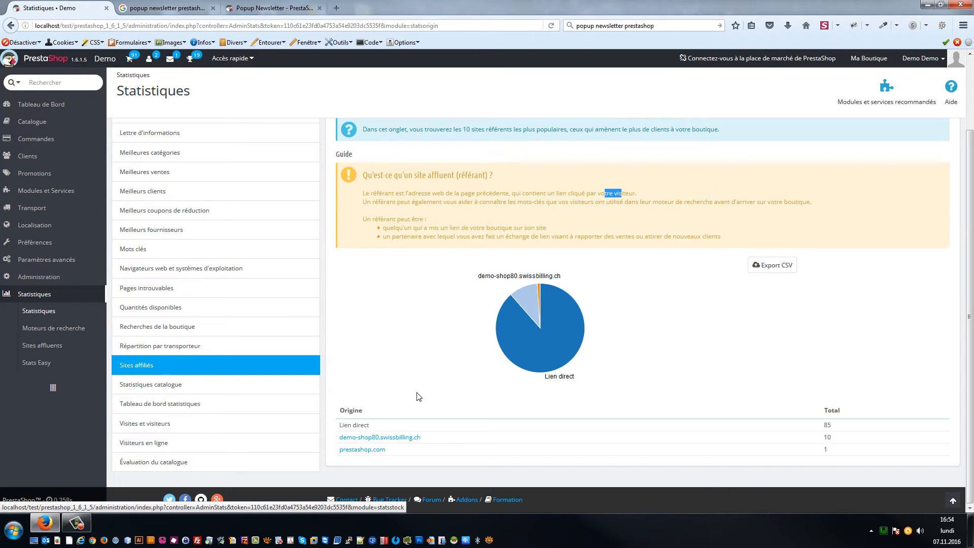
Open the "Statistiques catalogue" report and look over the catalogue indicators for all categories.
{"action": "left_click", "coordinate": [122, 388]}
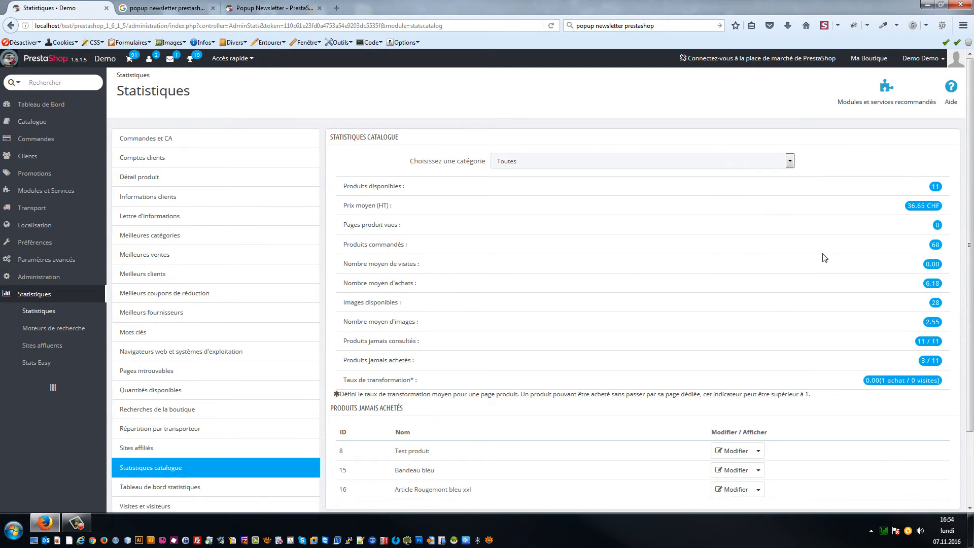
{"action": "scroll", "coordinate": [498, 265], "scroll_direction": "down", "scroll_amount": 2}
{"action": "scroll", "coordinate": [611, 272], "scroll_direction": "up", "scroll_amount": 2}
{"action": "scroll", "coordinate": [455, 341], "scroll_direction": "down", "scroll_amount": 3}
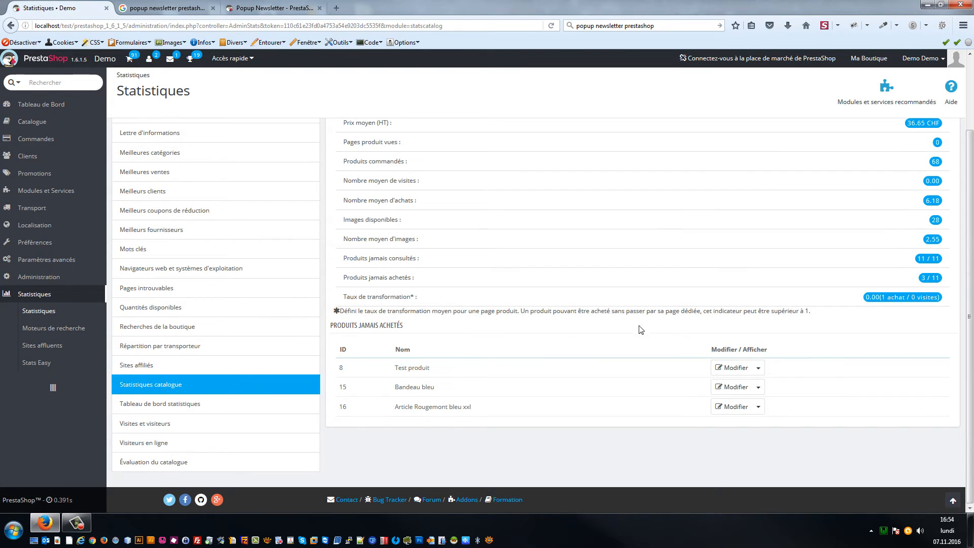
{"action": "scroll", "coordinate": [602, 333], "scroll_direction": "up", "scroll_amount": 2}
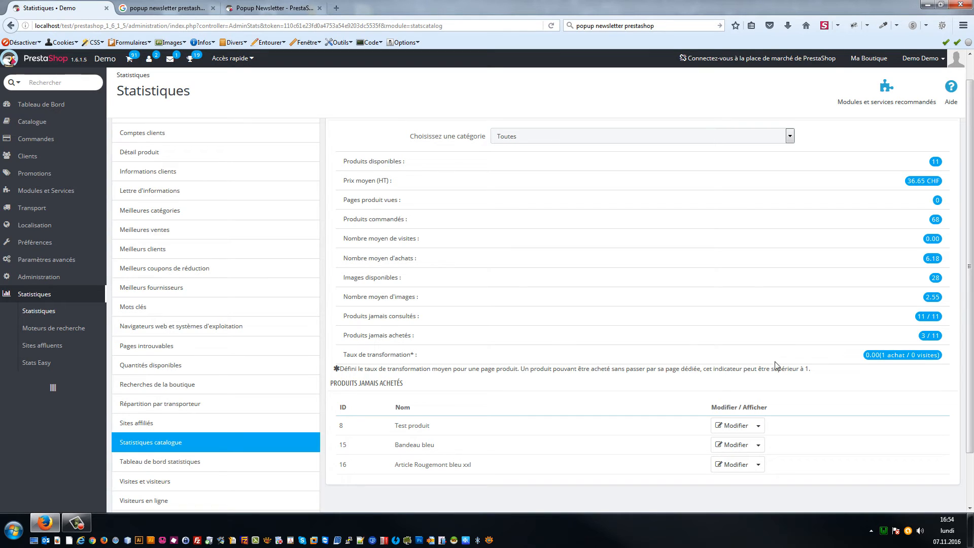
Examine the "Taux de transformation" indicator with its explanatory note and the "Produits jamais achetés" list.
{"action": "left_click_drag", "start_coordinate": [354, 356], "coordinate": [628, 369]}
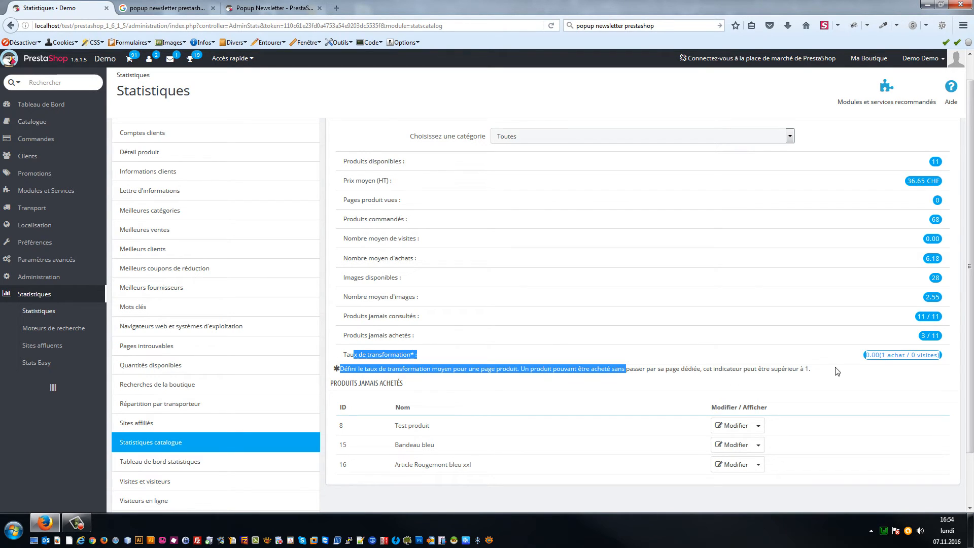
{"action": "left_click", "coordinate": [833, 364]}
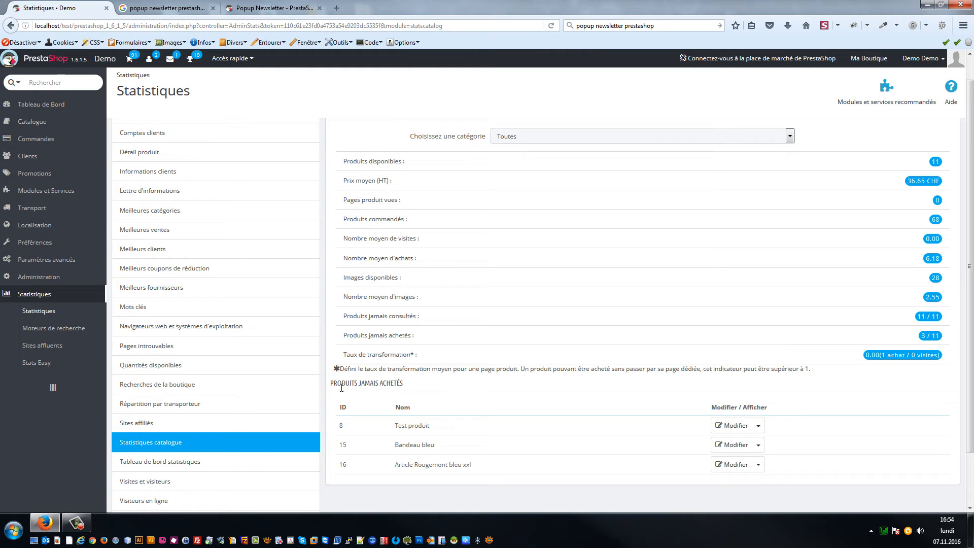
{"action": "left_click_drag", "start_coordinate": [341, 388], "coordinate": [441, 393]}
{"action": "left_click", "coordinate": [442, 392]}
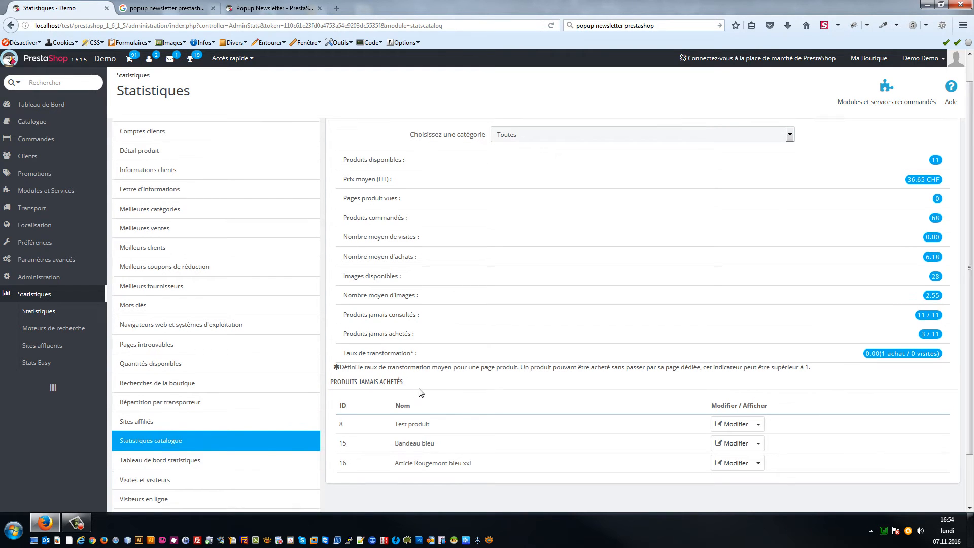
{"action": "scroll", "coordinate": [431, 380], "scroll_direction": "down", "scroll_amount": 2}
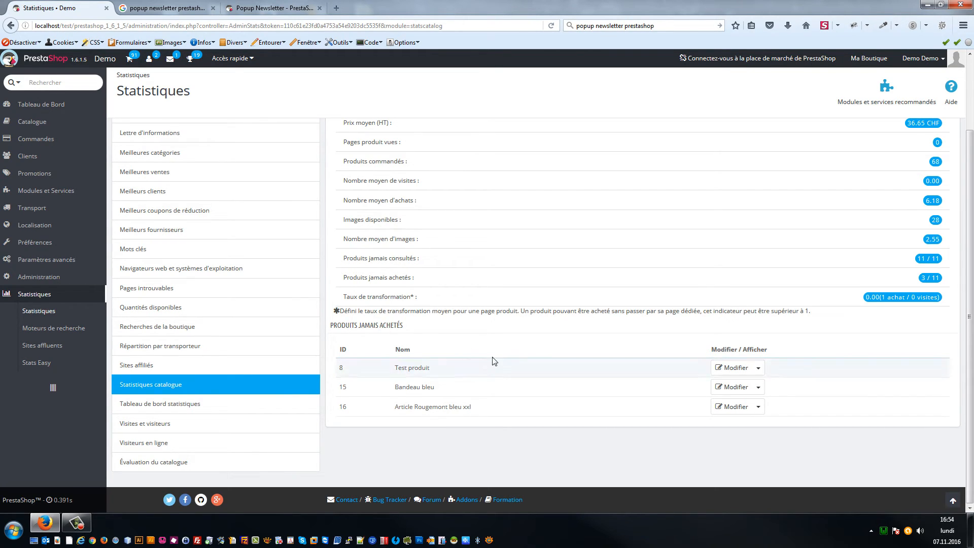
{"action": "scroll", "coordinate": [605, 342], "scroll_direction": "up", "scroll_amount": 3}
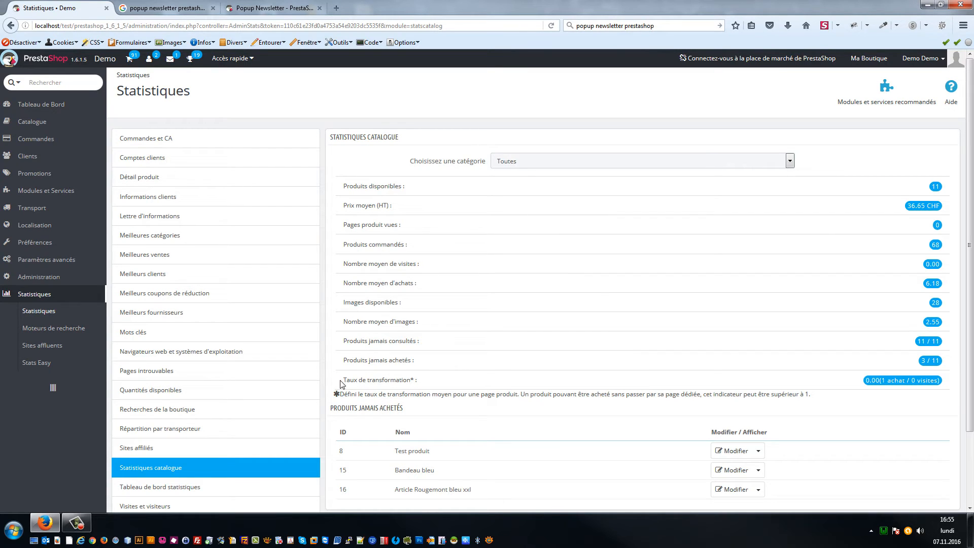
{"action": "left_click_drag", "start_coordinate": [340, 380], "coordinate": [419, 380]}
{"action": "left_click", "coordinate": [413, 385]}
{"action": "mouse_move", "coordinate": [342, 380]}
{"action": "left_mouse_down"}
{"action": "mouse_move", "coordinate": [426, 385]}
{"action": "mouse_move", "coordinate": [343, 382]}
{"action": "left_mouse_up"}
{"action": "scroll", "coordinate": [496, 355], "scroll_direction": "down", "scroll_amount": 3}
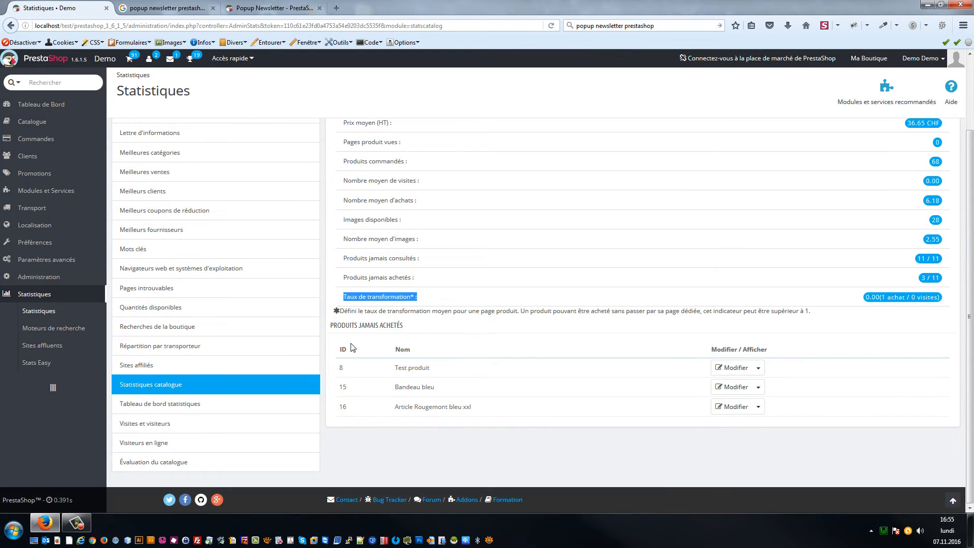
Open the "Tableau de bord statistiques" report and review the daily table of visits, registrations, orders and revenue.
{"action": "left_click", "coordinate": [184, 406]}
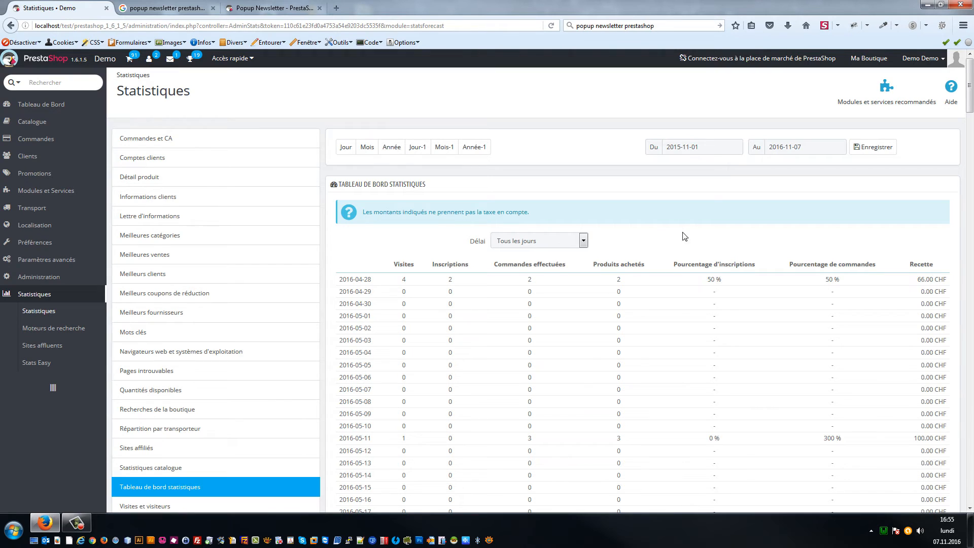
{"action": "scroll", "coordinate": [684, 237], "scroll_direction": "down", "scroll_amount": 3}
{"action": "scroll", "coordinate": [688, 255], "scroll_direction": "up", "scroll_amount": 2}
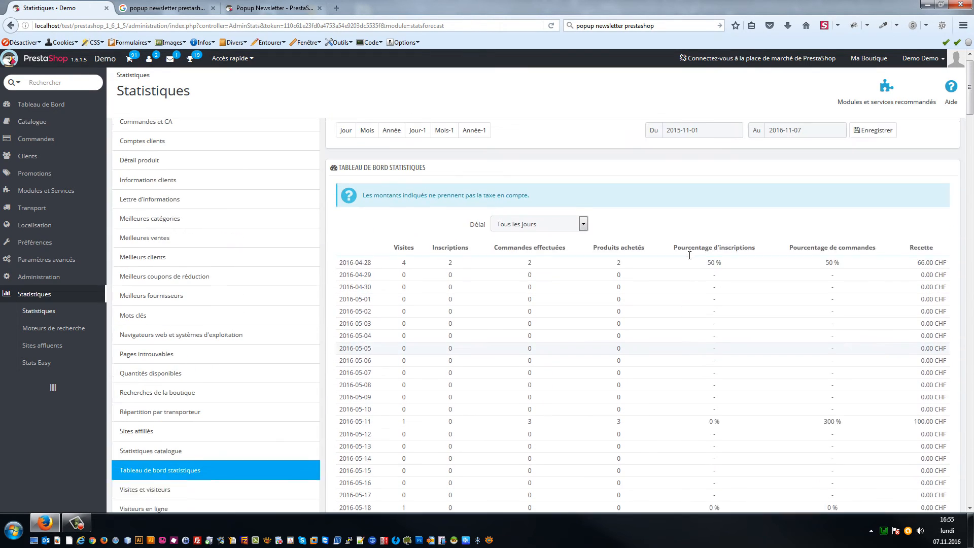
{"action": "scroll", "coordinate": [686, 252], "scroll_direction": "up", "scroll_amount": 1}
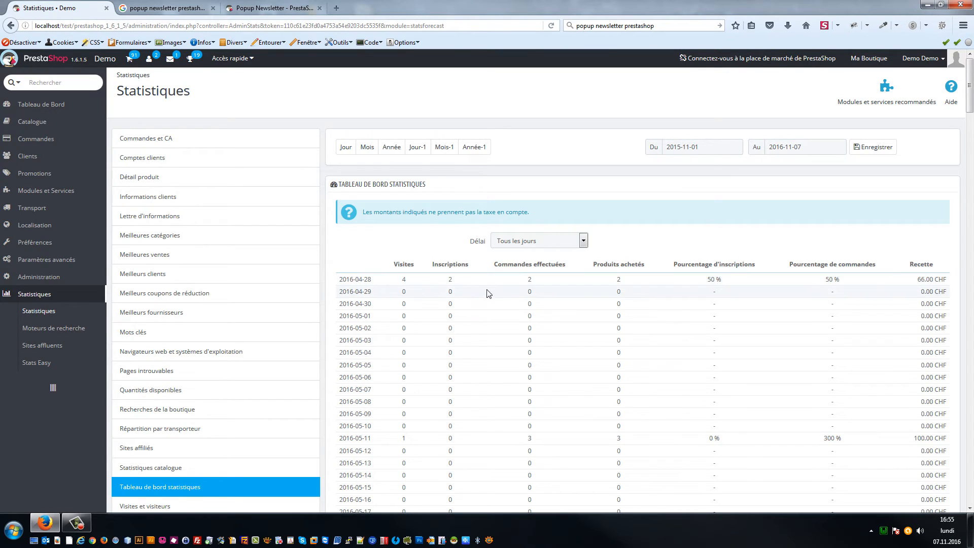
{"action": "scroll", "coordinate": [489, 291], "scroll_direction": "down", "scroll_amount": 2}
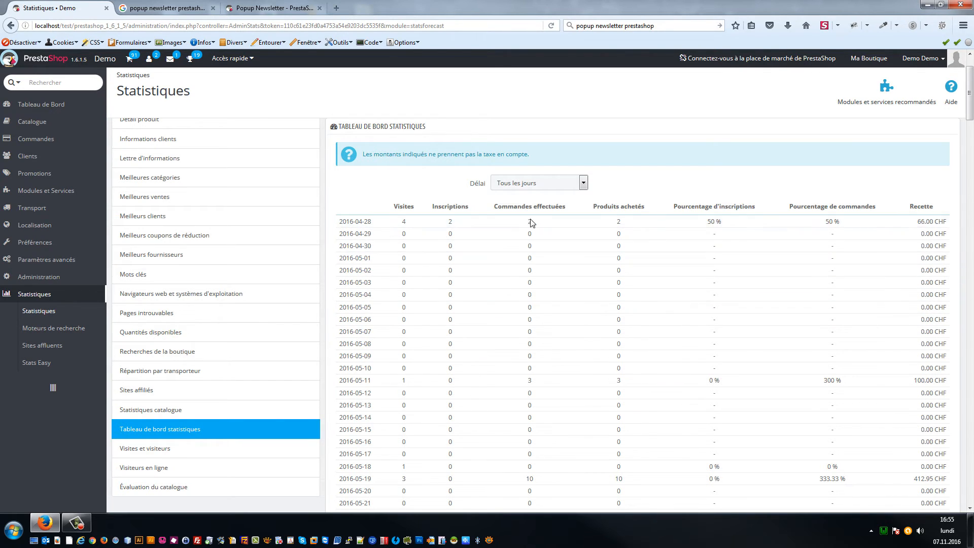
{"action": "scroll", "coordinate": [568, 234], "scroll_direction": "down", "scroll_amount": 7}
{"action": "scroll", "coordinate": [767, 204], "scroll_direction": "down", "scroll_amount": 20}
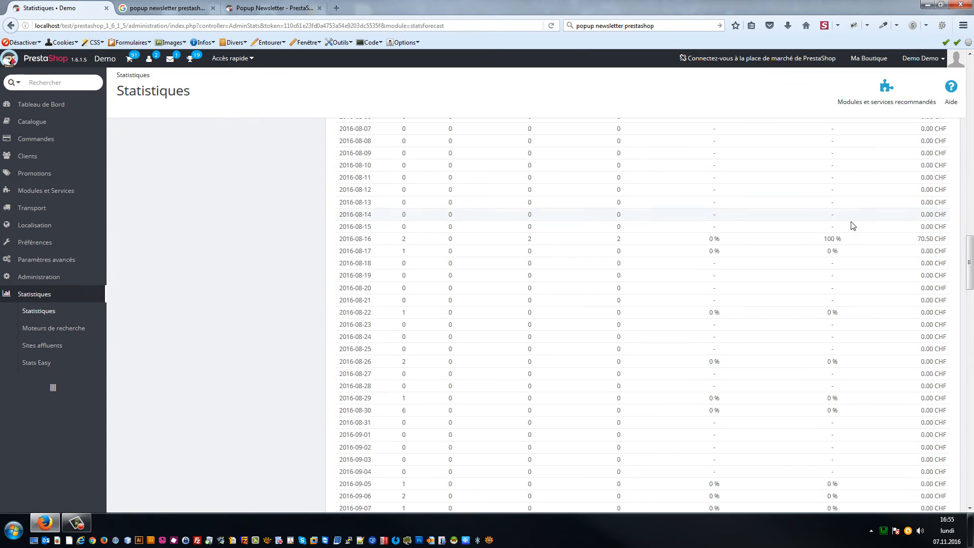
Read through the daily figures in the statistics dashboard table, down to the Total, Moyenne and Prévisions rows.
{"action": "left_click_drag", "start_coordinate": [970, 302], "coordinate": [945, 64]}
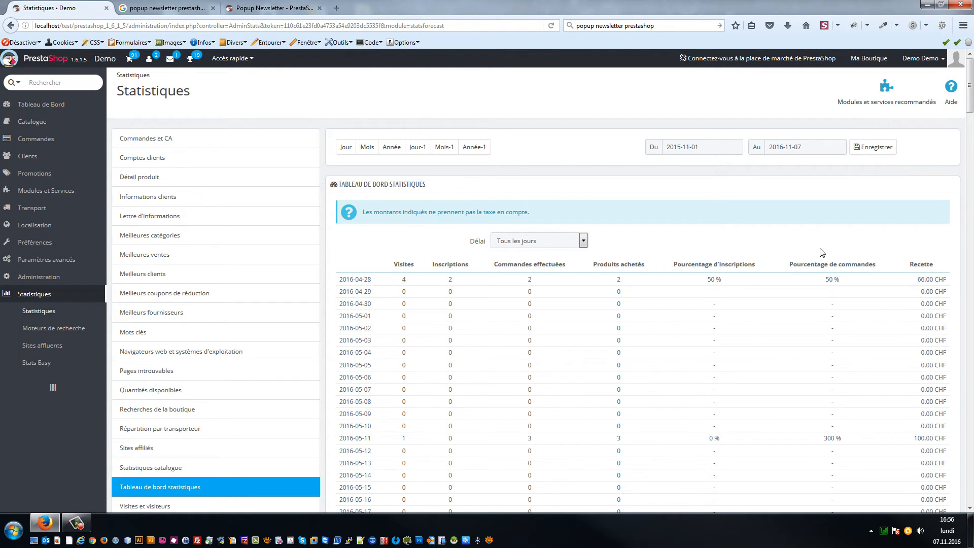
{"action": "scroll", "coordinate": [786, 249], "scroll_direction": "down", "scroll_amount": 7}
{"action": "scroll", "coordinate": [610, 238], "scroll_direction": "up", "scroll_amount": 6}
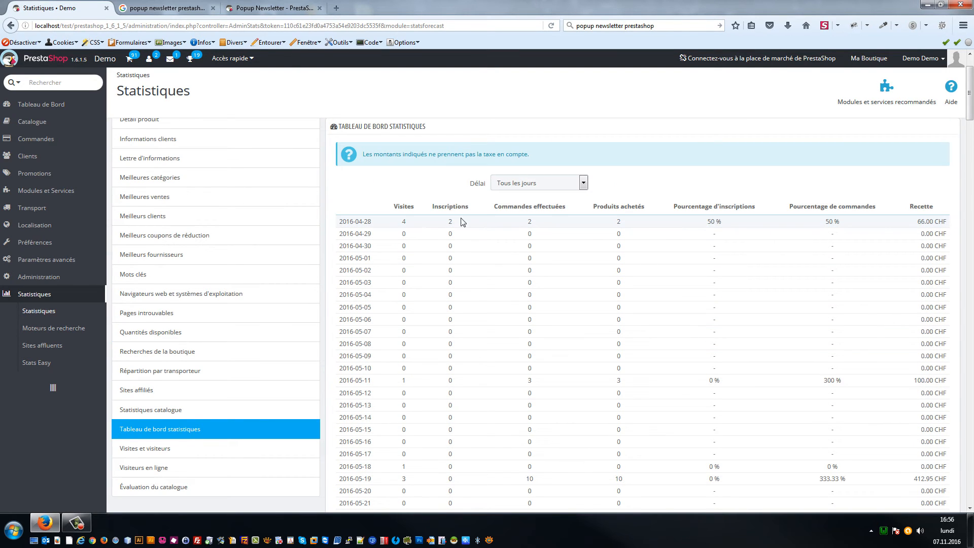
{"action": "scroll", "coordinate": [697, 255], "scroll_direction": "down", "scroll_amount": 10}
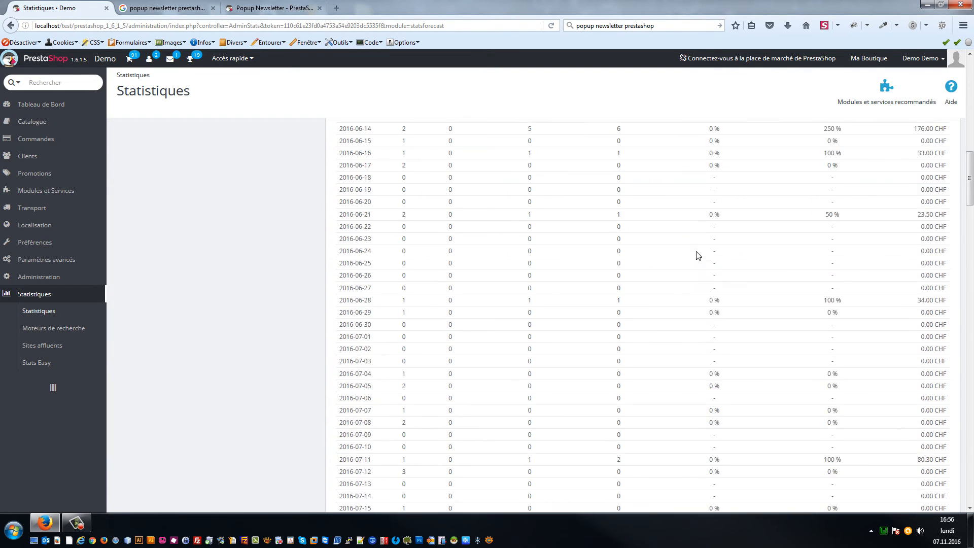
{"action": "scroll", "coordinate": [698, 255], "scroll_direction": "down", "scroll_amount": 20}
{"action": "scroll", "coordinate": [759, 220], "scroll_direction": "up", "scroll_amount": 3}
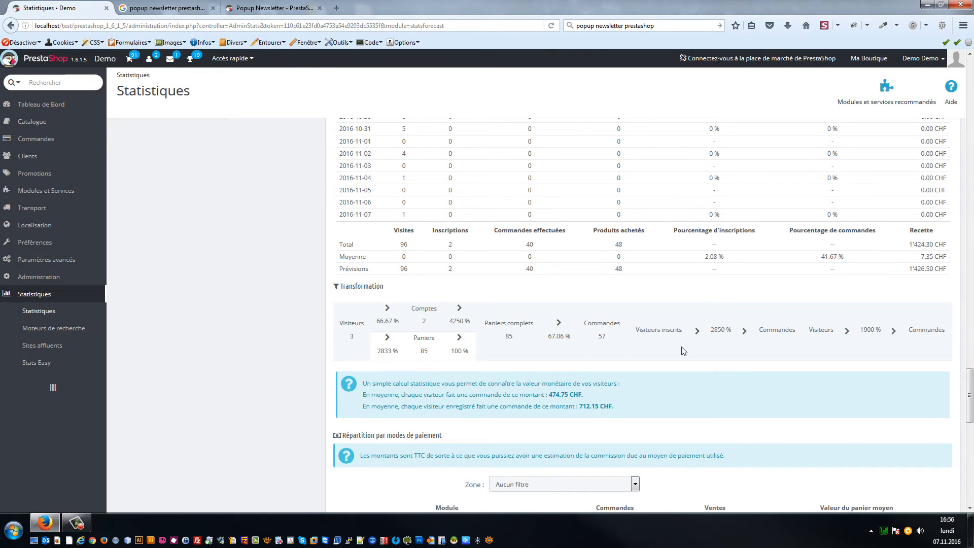
Examine the "Transformation" funnel and the "Répartition par modes de paiement" table, highlighting the "Saferpay / Six Payment Services" module.
{"action": "scroll", "coordinate": [692, 351], "scroll_direction": "down", "scroll_amount": 2}
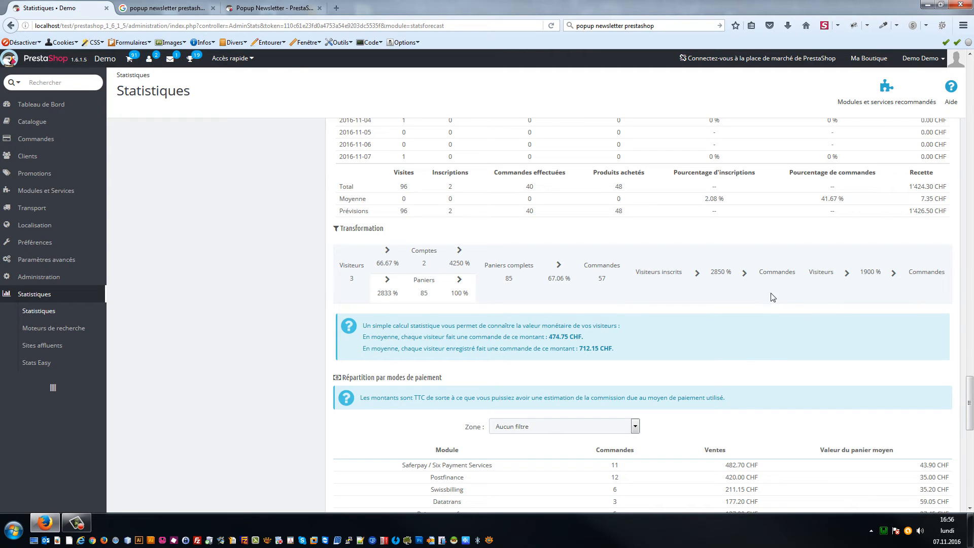
{"action": "scroll", "coordinate": [694, 367], "scroll_direction": "down", "scroll_amount": 2}
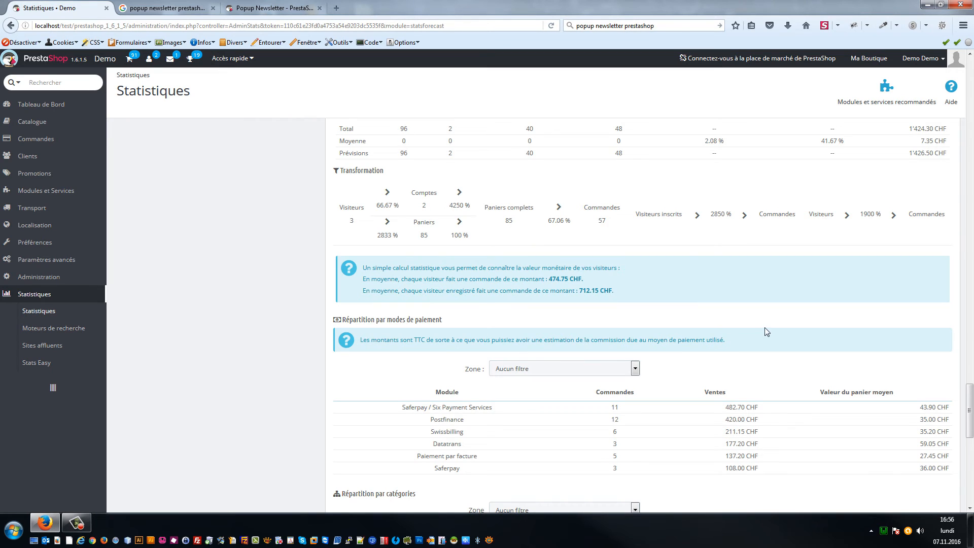
{"action": "scroll", "coordinate": [551, 350], "scroll_direction": "down", "scroll_amount": 4}
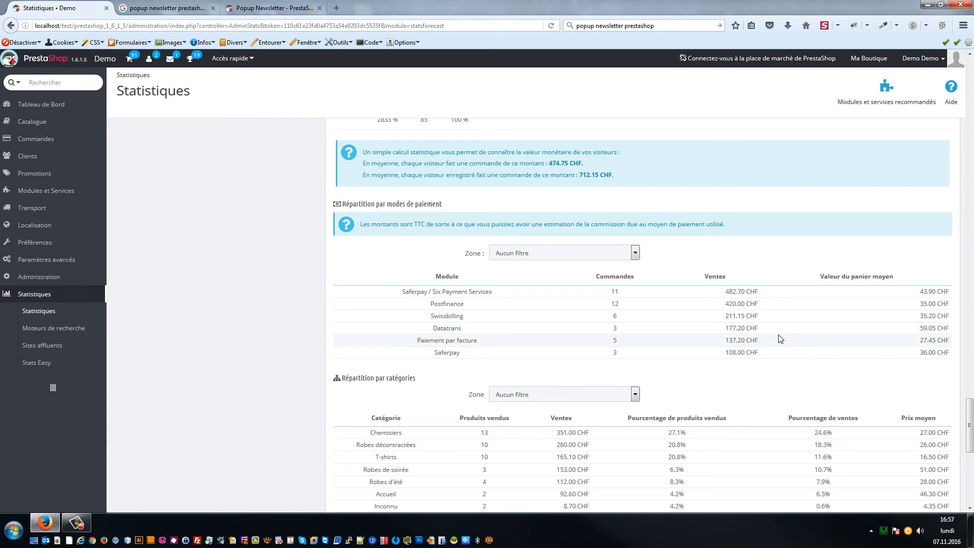
{"action": "left_click_drag", "start_coordinate": [398, 291], "coordinate": [508, 293]}
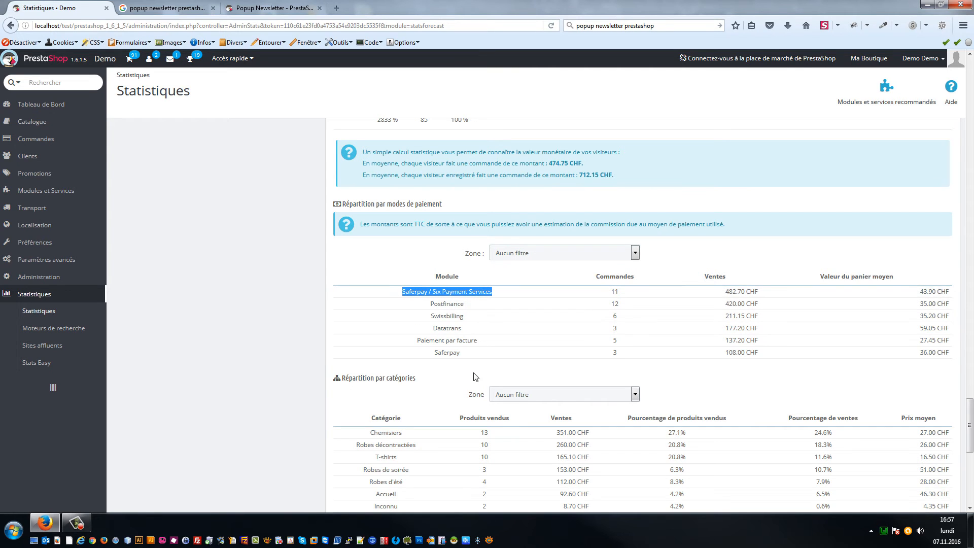
{"action": "mouse_move", "coordinate": [91, 192]}
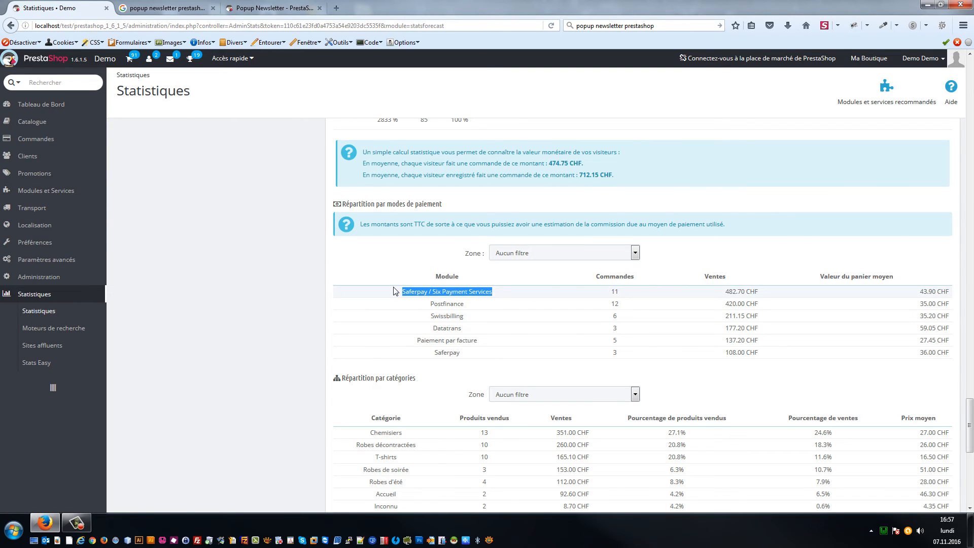
Review the dashboard's breakdowns by category, language, zone, currency and attribute, and return to the list of reports.
{"action": "scroll", "coordinate": [395, 292], "scroll_direction": "down", "scroll_amount": 4}
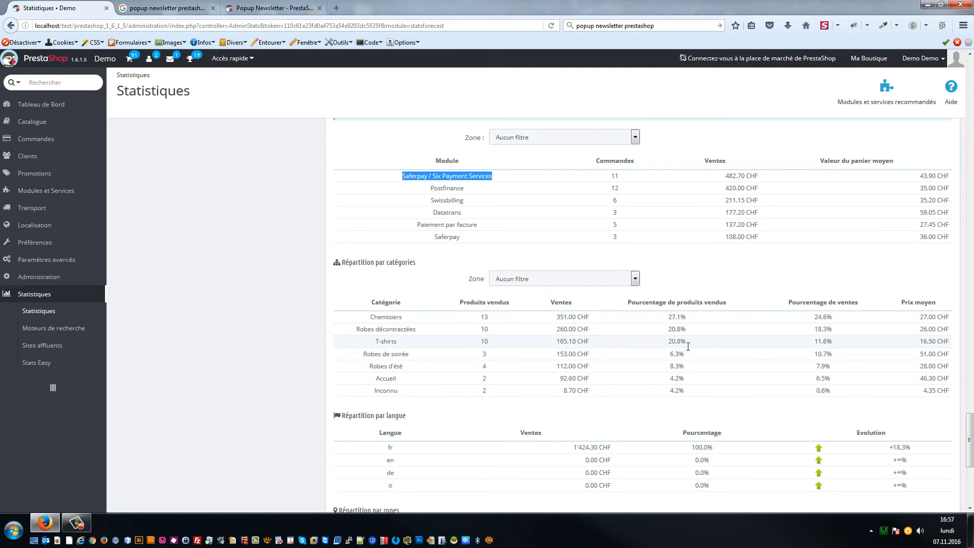
{"action": "scroll", "coordinate": [623, 370], "scroll_direction": "down", "scroll_amount": 4}
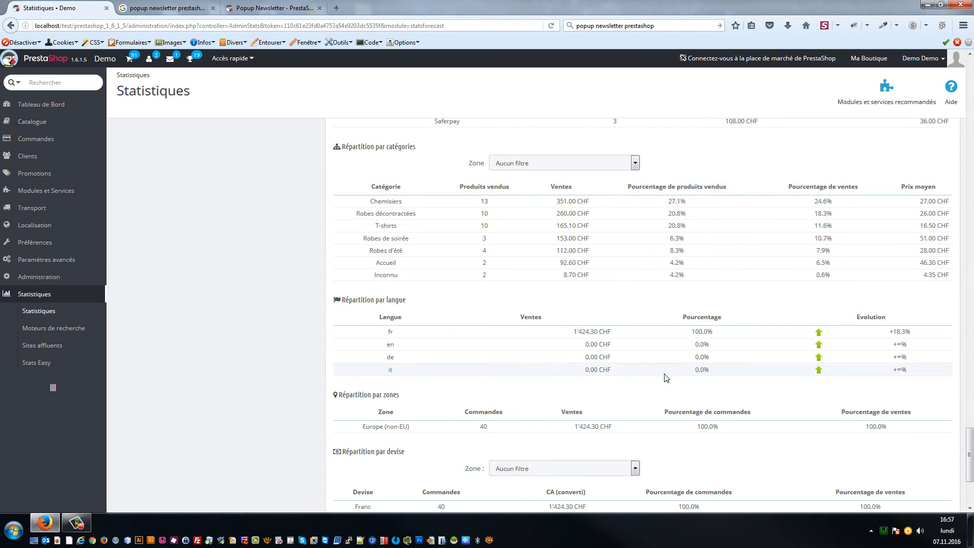
{"action": "scroll", "coordinate": [654, 379], "scroll_direction": "down", "scroll_amount": 4}
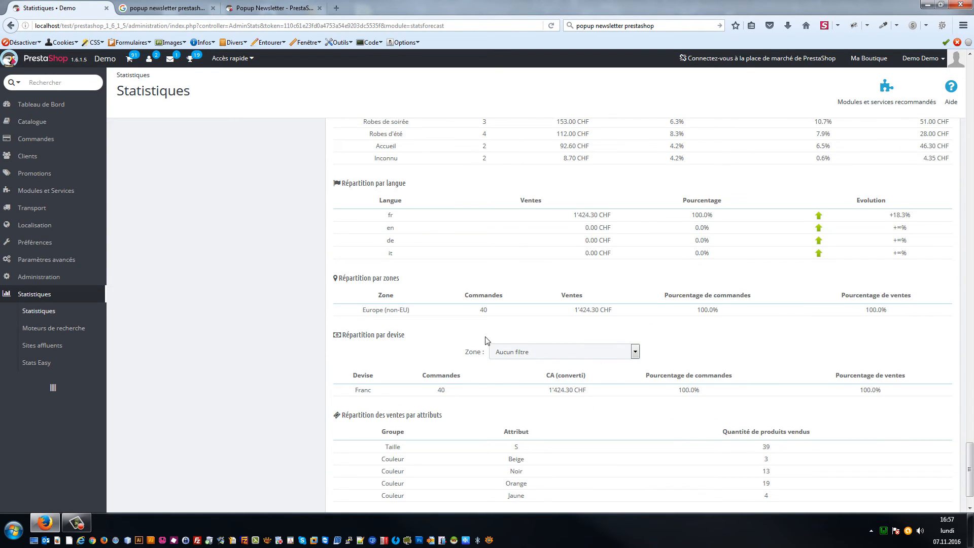
{"action": "scroll", "coordinate": [507, 329], "scroll_direction": "down", "scroll_amount": 2}
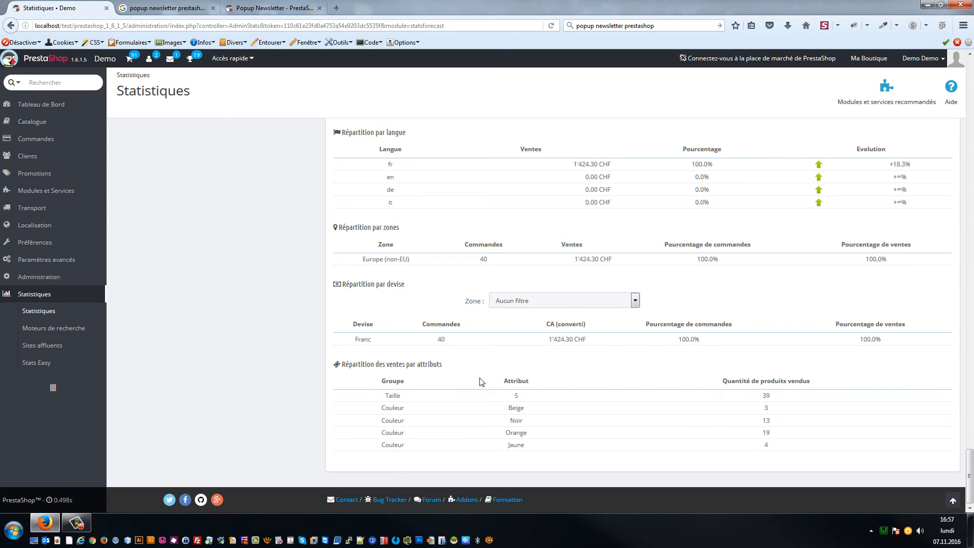
{"action": "scroll", "coordinate": [543, 349], "scroll_direction": "up", "scroll_amount": 5}
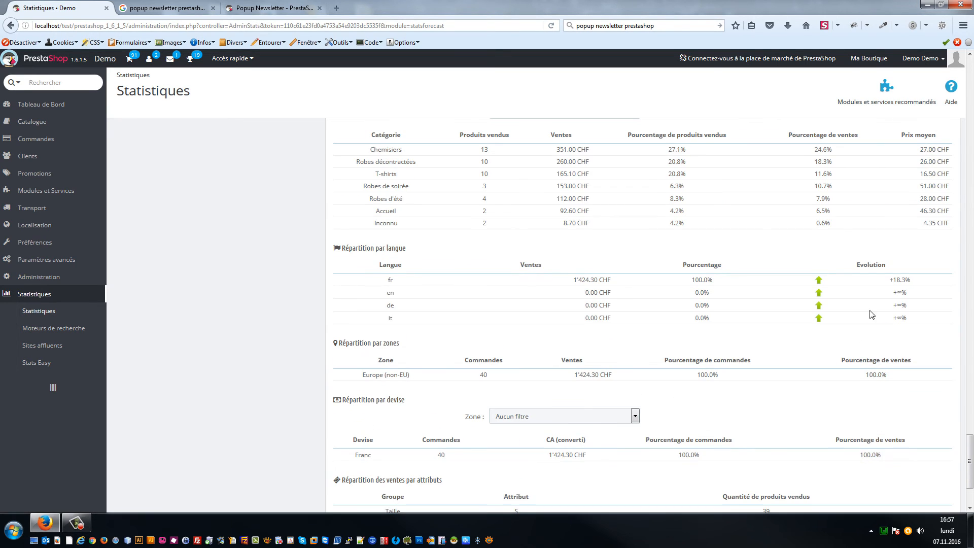
{"action": "scroll", "coordinate": [573, 253], "scroll_direction": "up", "scroll_amount": 15}
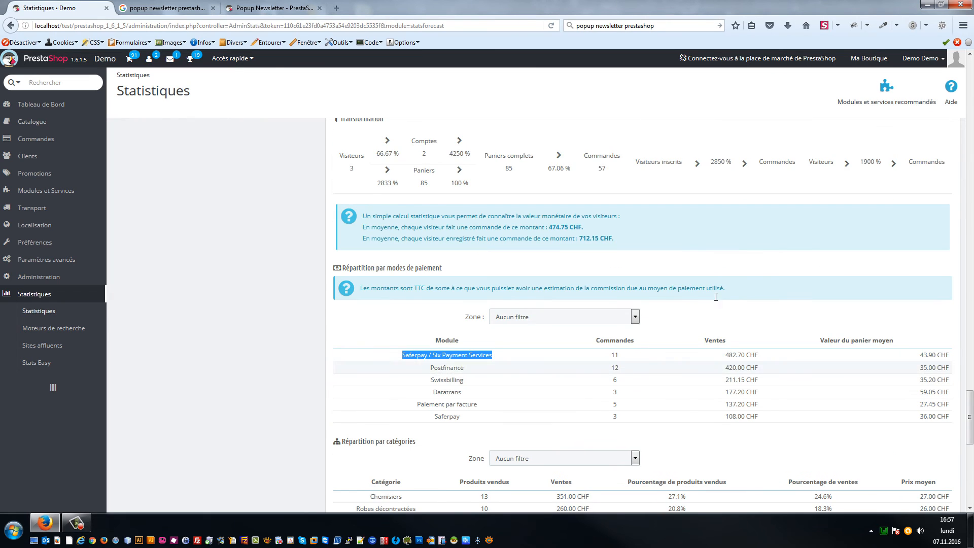
{"action": "scroll", "coordinate": [815, 234], "scroll_direction": "up", "scroll_amount": 20}
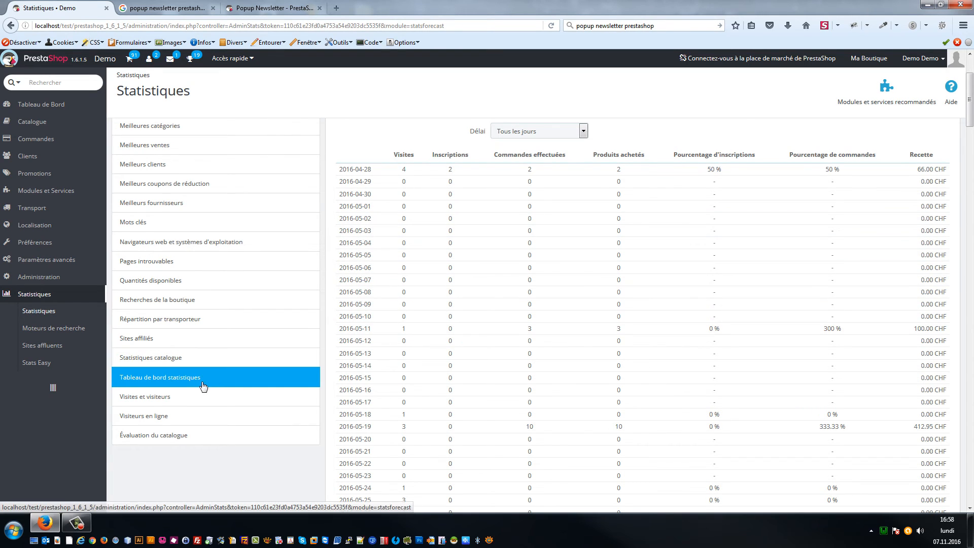
Open the "Visites et visiteurs" report and review its guide, the visits chart and the totals.
{"action": "left_click", "coordinate": [159, 404]}
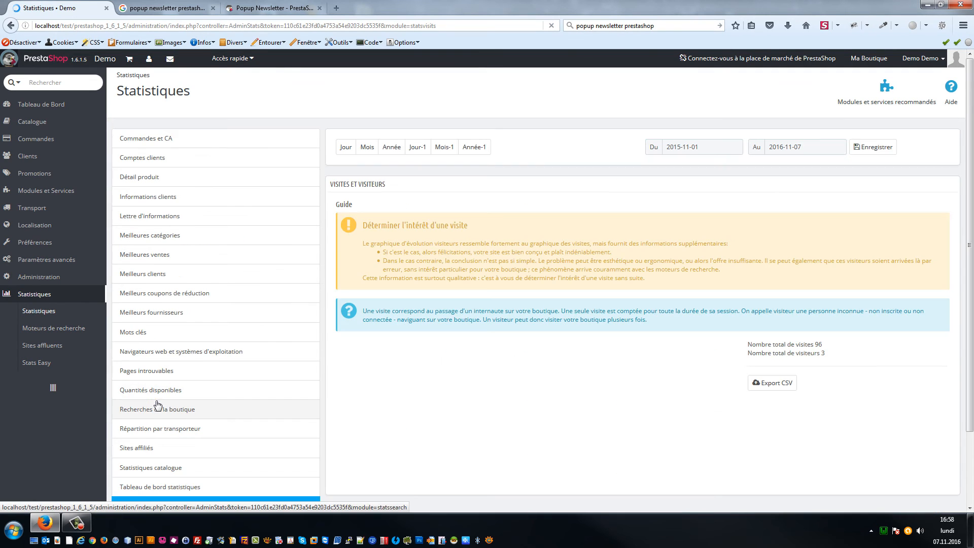
{"action": "scroll", "coordinate": [666, 284], "scroll_direction": "down", "scroll_amount": 1}
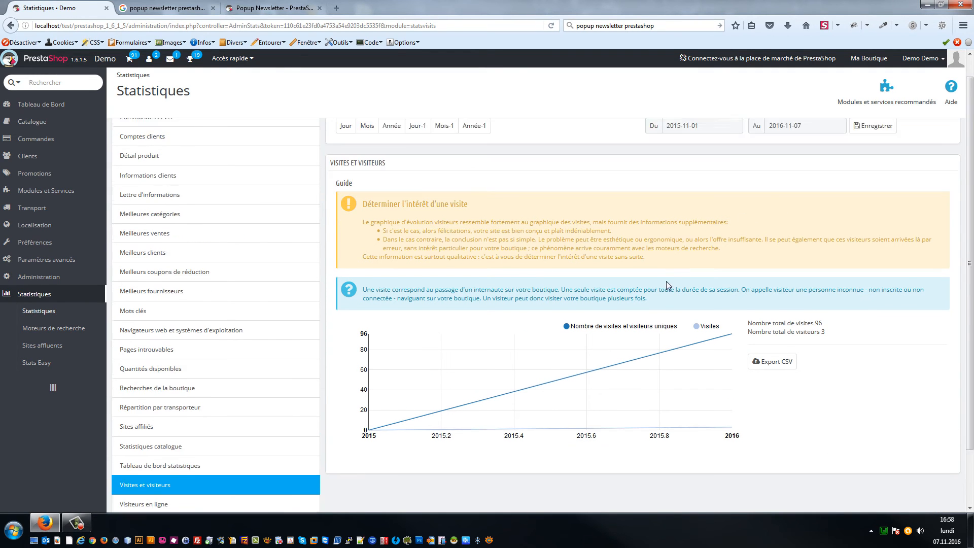
{"action": "scroll", "coordinate": [732, 301], "scroll_direction": "up", "scroll_amount": 1}
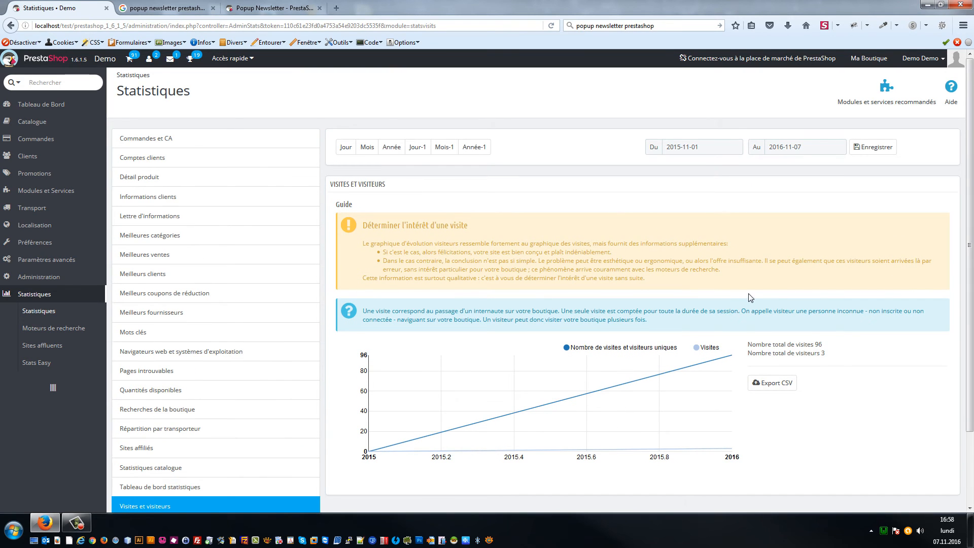
{"action": "scroll", "coordinate": [731, 301], "scroll_direction": "down", "scroll_amount": 4}
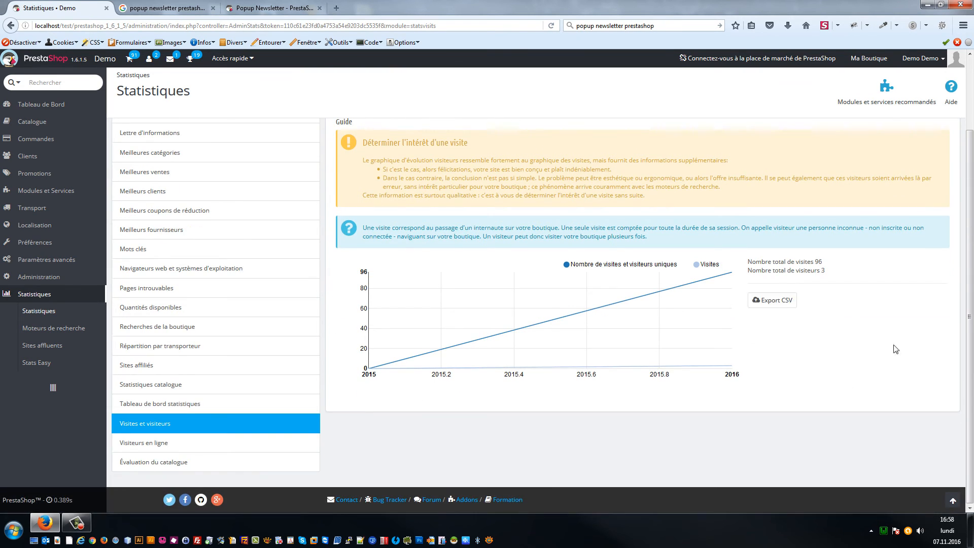
Open the "Visiteurs en ligne" report and check the customers and visitors currently online.
{"action": "left_click", "coordinate": [191, 447]}
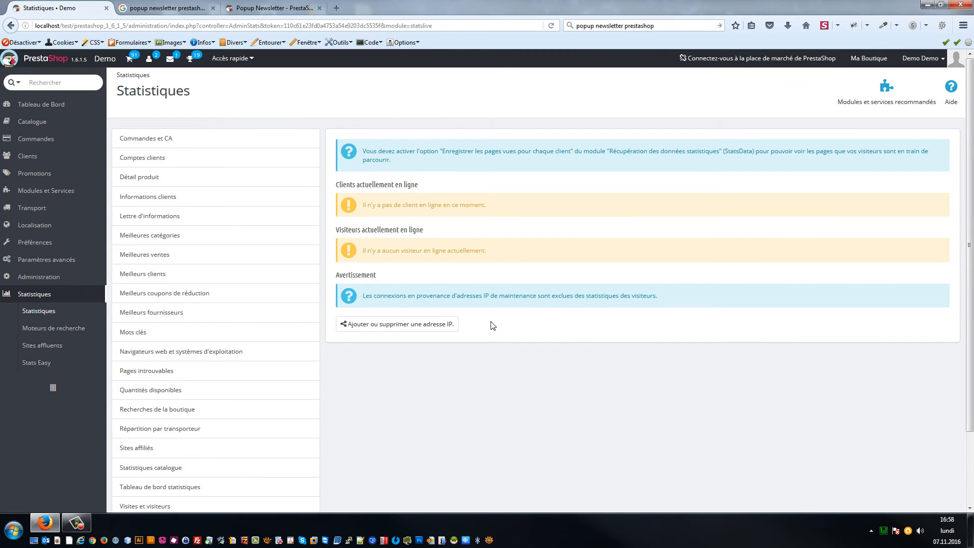
{"action": "scroll", "coordinate": [492, 325], "scroll_direction": "down", "scroll_amount": 3}
Open the "Évaluation du catalogue" report and review its "Insuffisant" and "Parfait" thresholds and the product ratings table.
{"action": "left_click", "coordinate": [182, 463]}
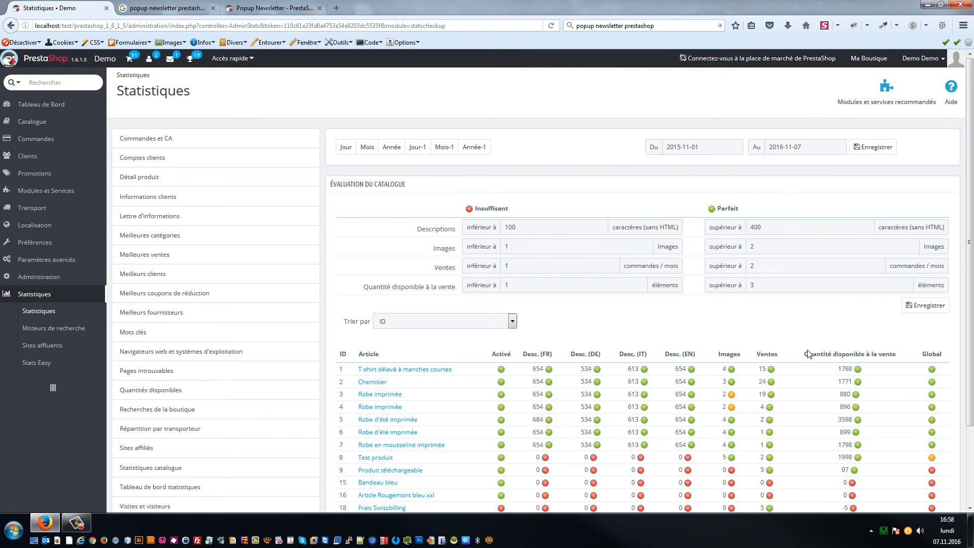
{"action": "scroll", "coordinate": [754, 373], "scroll_direction": "down", "scroll_amount": 2}
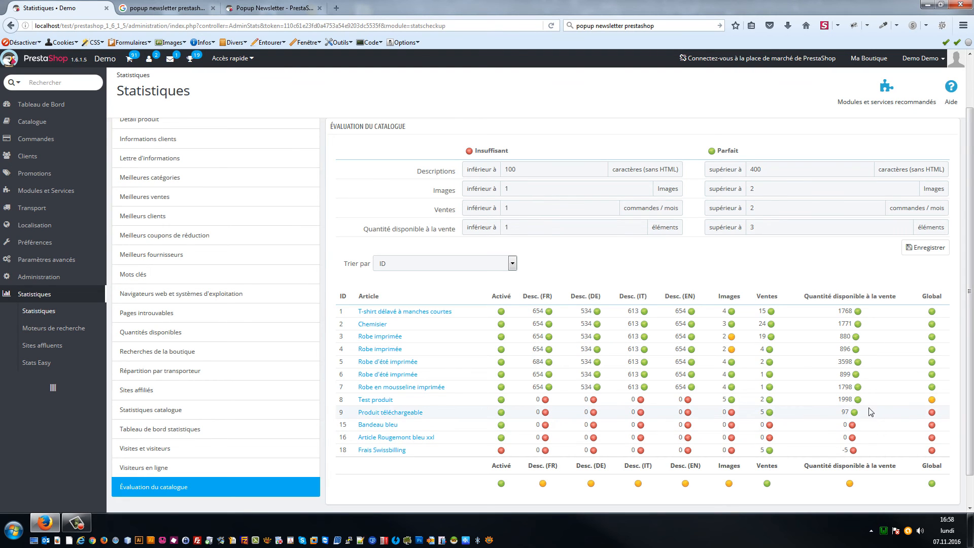
{"action": "scroll", "coordinate": [870, 411], "scroll_direction": "down", "scroll_amount": 1}
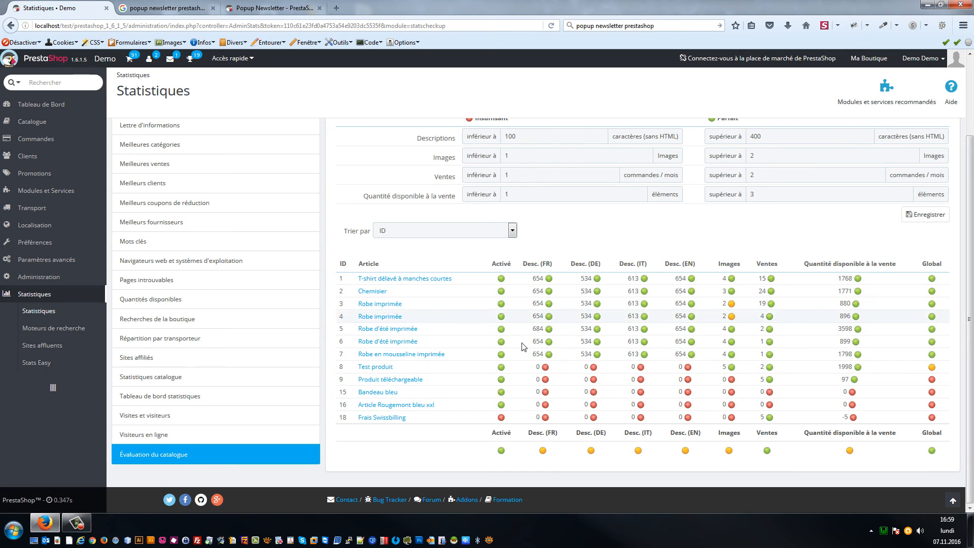
{"action": "scroll", "coordinate": [523, 272], "scroll_direction": "up", "scroll_amount": 3}
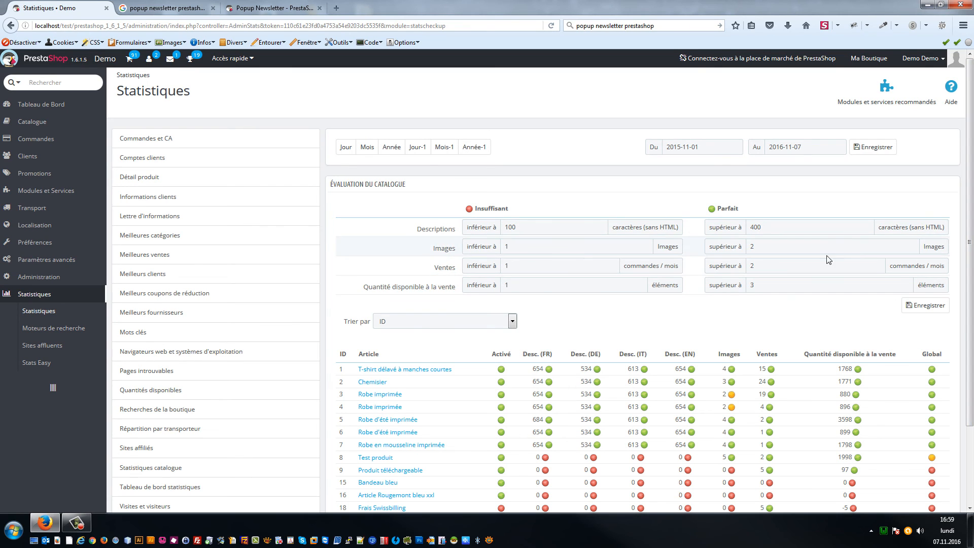
Sort the catalogue evaluation by "Ventes" and examine the description and image ratings of "Produit téléchargeable".
{"action": "scroll", "coordinate": [828, 260], "scroll_direction": "down", "scroll_amount": 2}
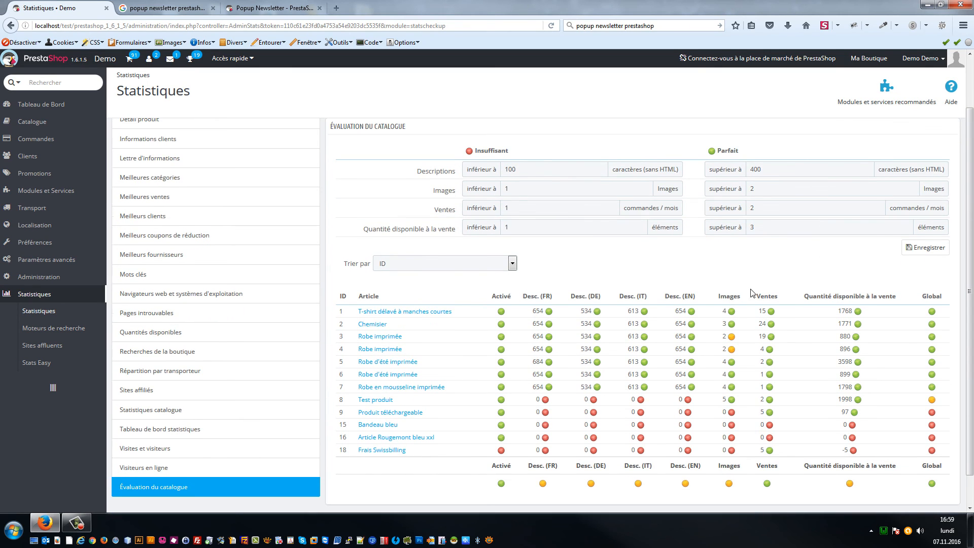
{"action": "left_click", "coordinate": [474, 264]}
{"action": "left_click", "coordinate": [481, 293]}
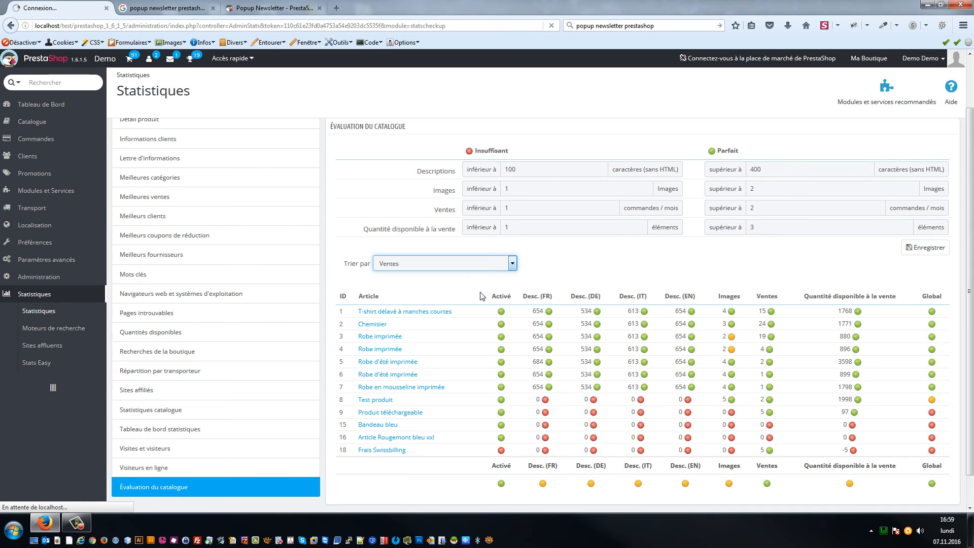
{"action": "scroll", "coordinate": [581, 317], "scroll_direction": "down", "scroll_amount": 3}
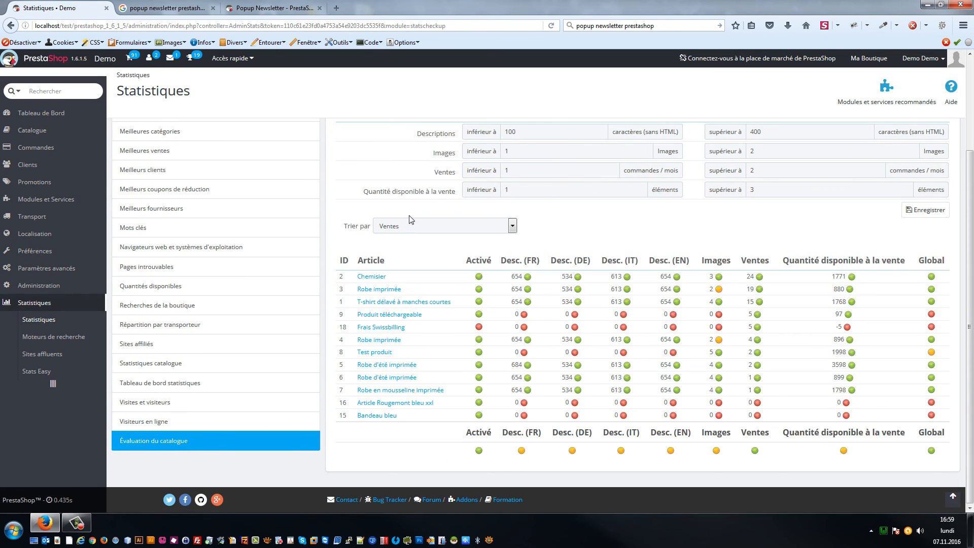
{"action": "left_click", "coordinate": [421, 226]}
{"action": "left_click", "coordinate": [430, 257]}
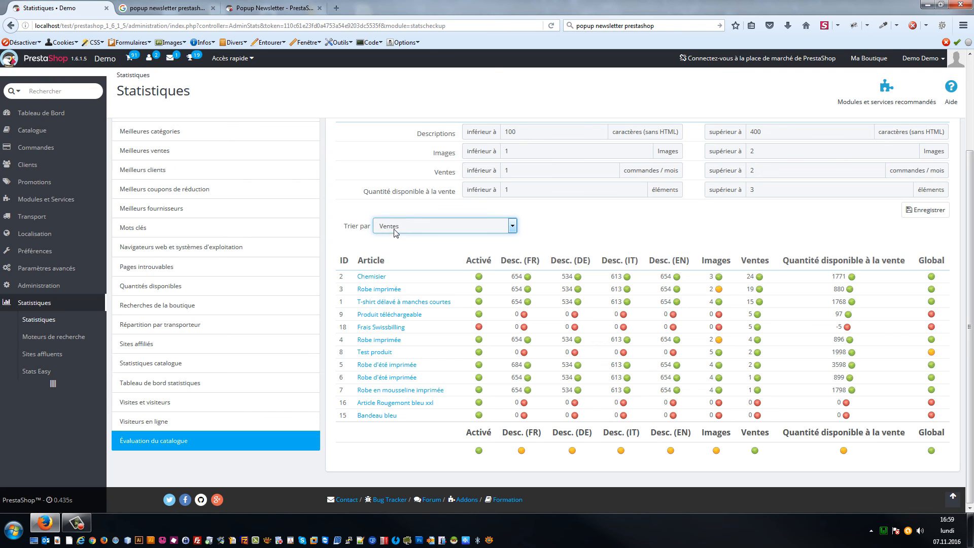
{"action": "left_click_drag", "start_coordinate": [454, 314], "coordinate": [731, 320]}
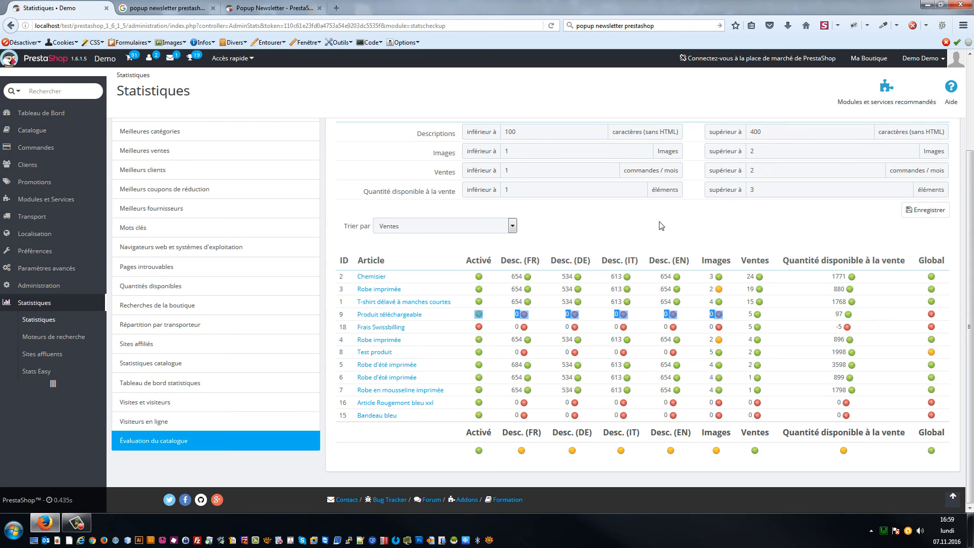
{"action": "left_click", "coordinate": [603, 210]}
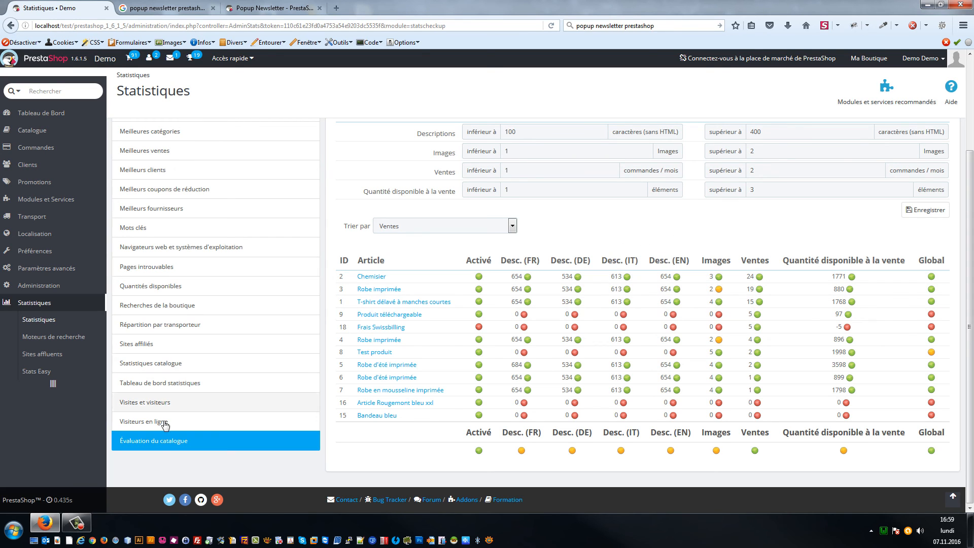
Reload the catalogue evaluation, look at the "Moteurs de recherche" list and return to the main "Statistiques" page.
{"action": "left_click", "coordinate": [162, 445]}
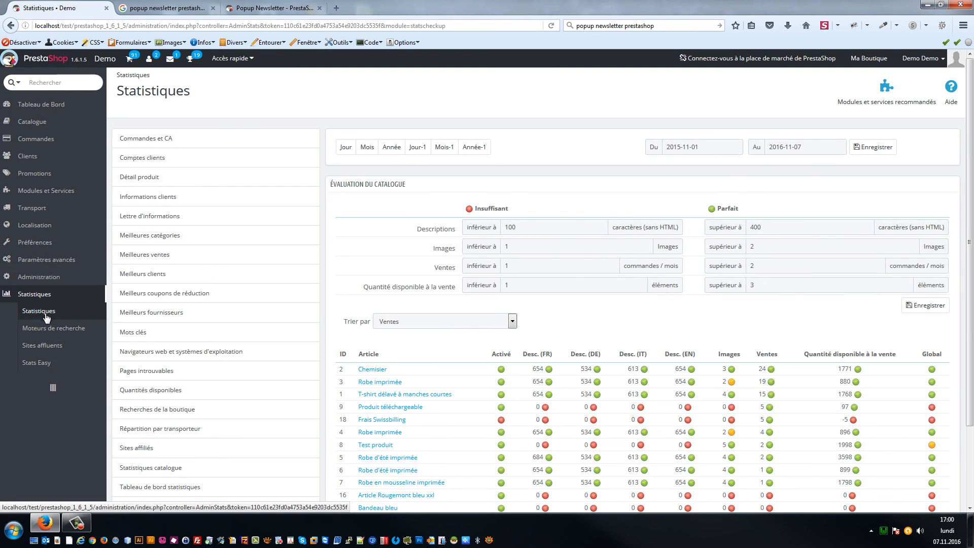
{"action": "left_click", "coordinate": [46, 330]}
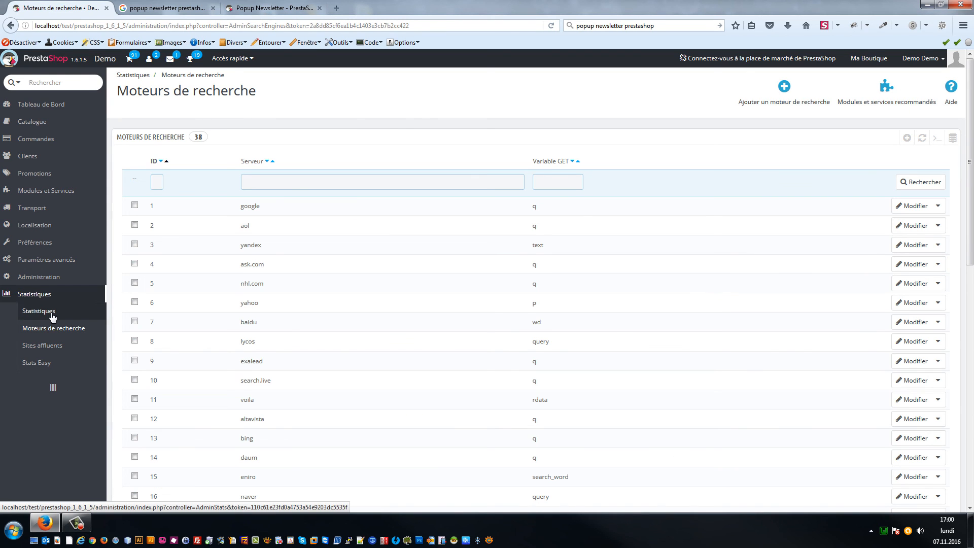
{"action": "left_click", "coordinate": [51, 311]}
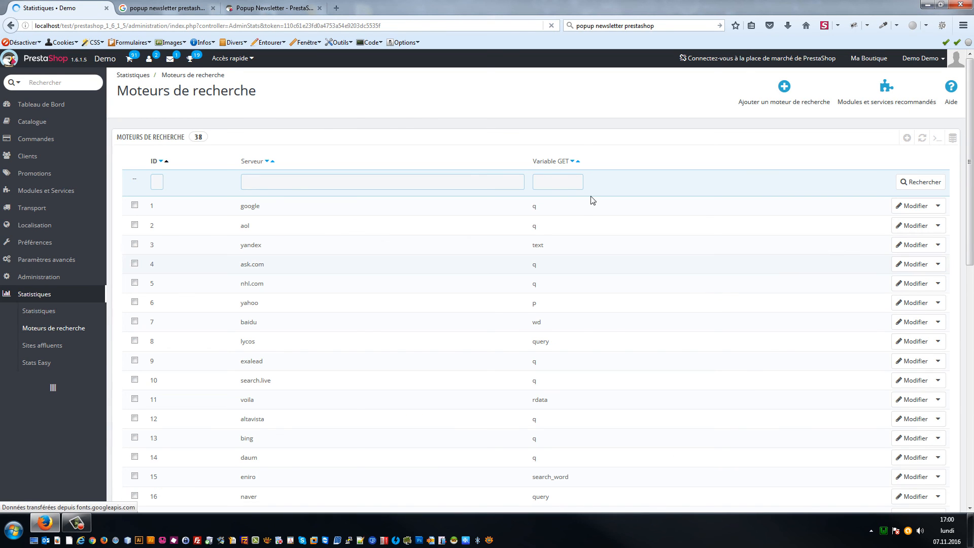